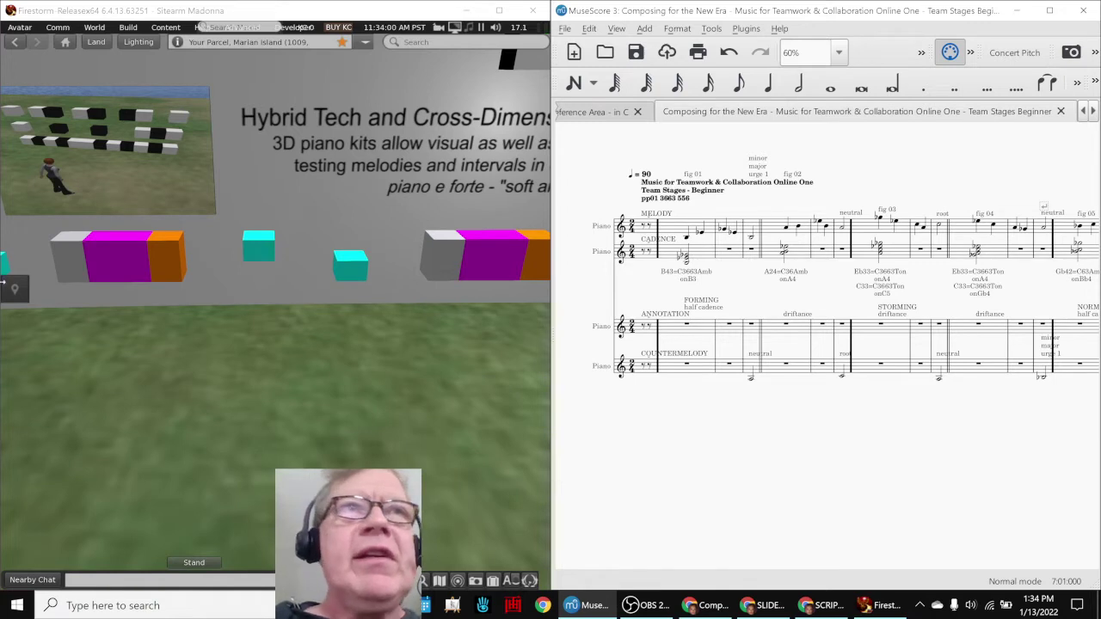
Touch the cyan piano block in Second Life, then audition the Beginner score's notes in measures 3, 4 and 6
click(129, 274)
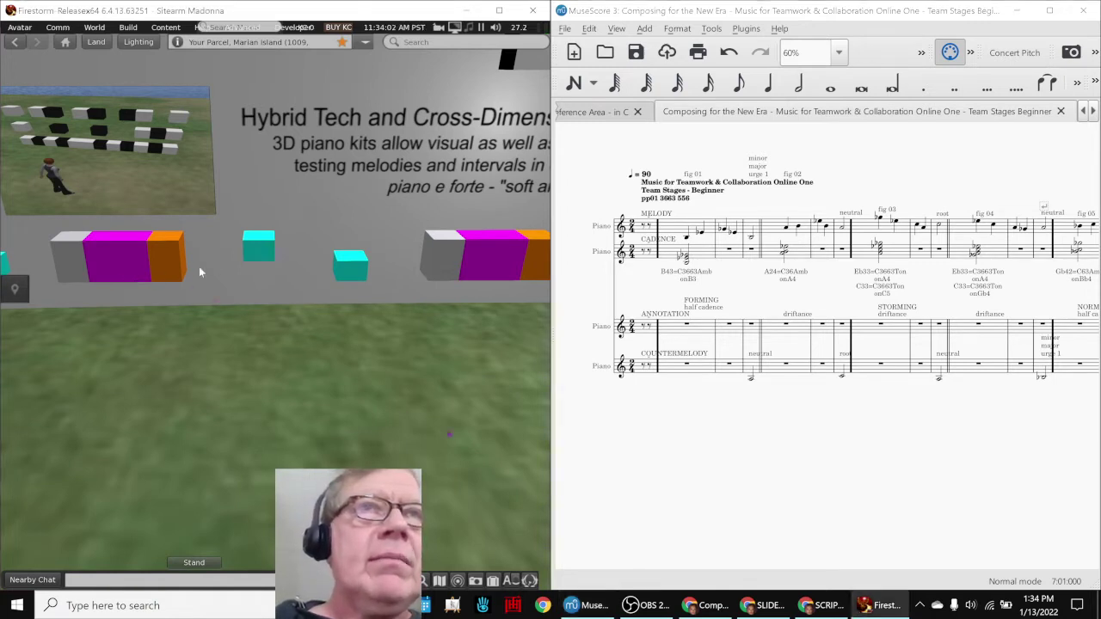
click(250, 255)
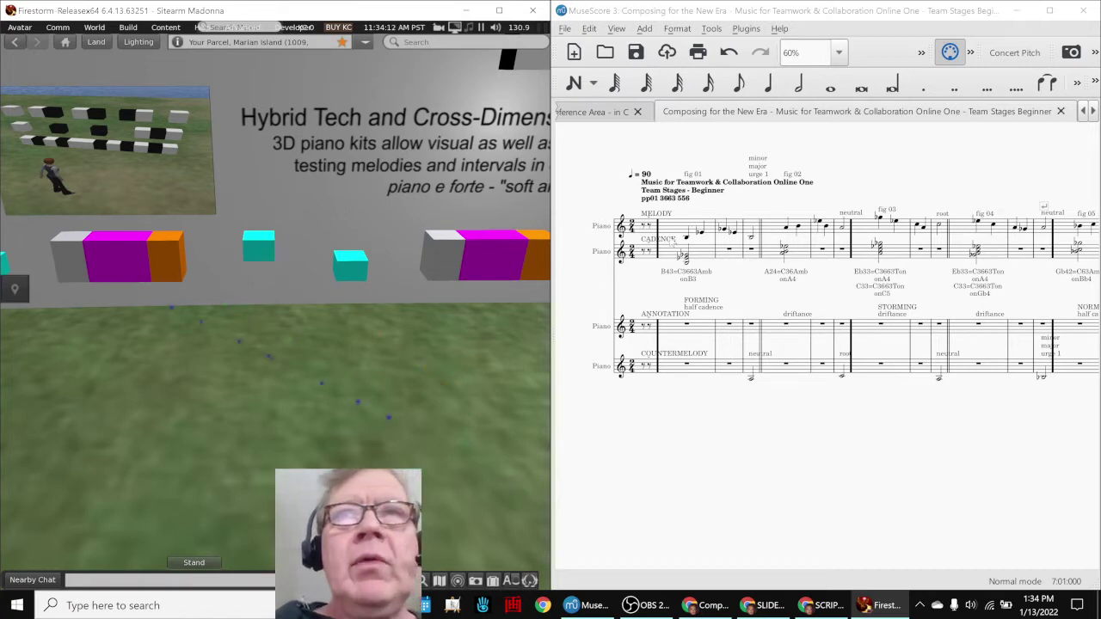
click(731, 231)
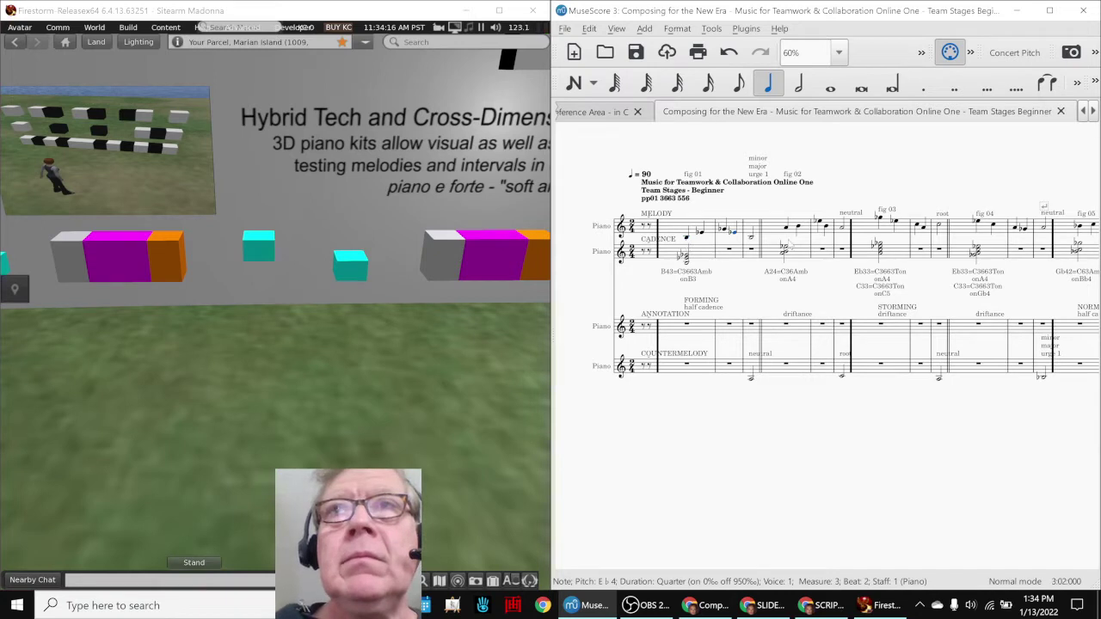
click(789, 244)
key(Right)
key(Right)
key(Right)
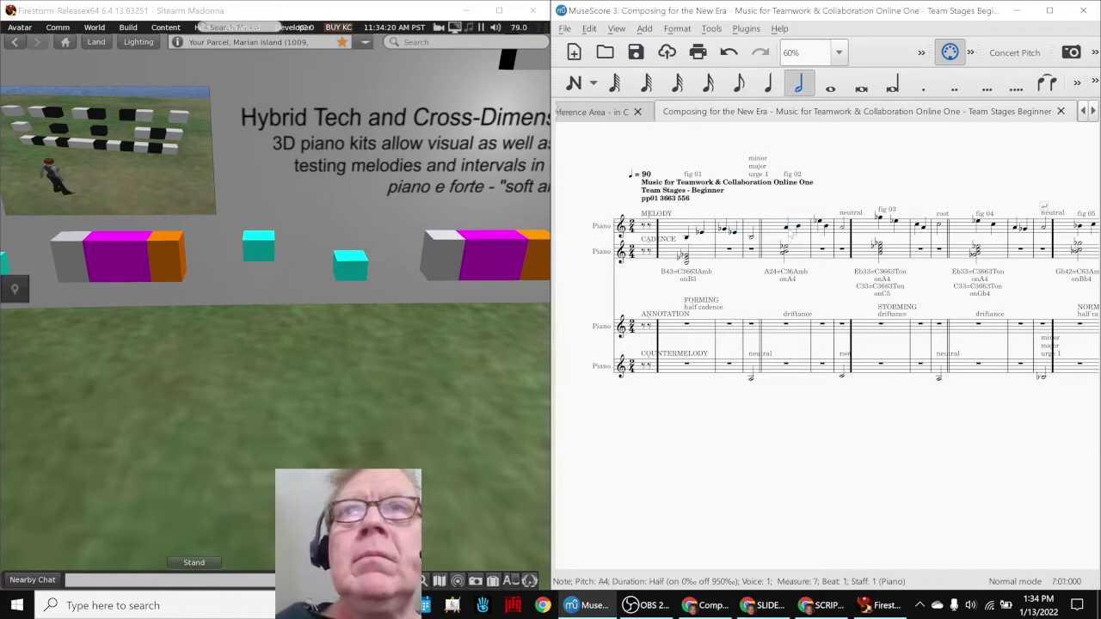
click(783, 480)
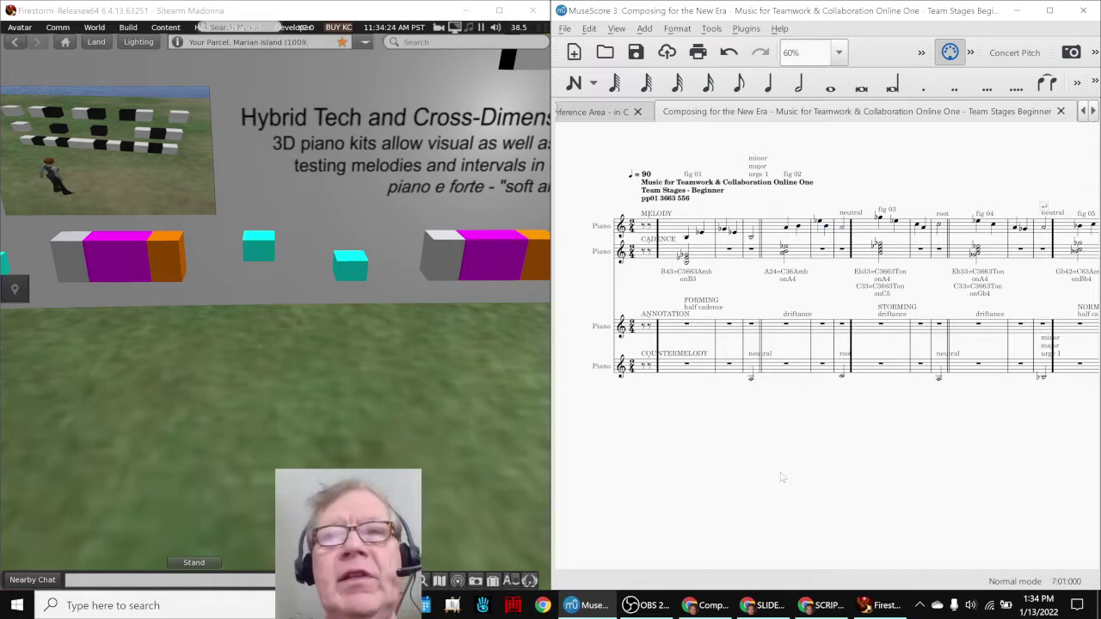
Check the OBS stream title and go-live notification, then hide OBS and bring up the Napkin Diagram spreadsheet
click(652, 605)
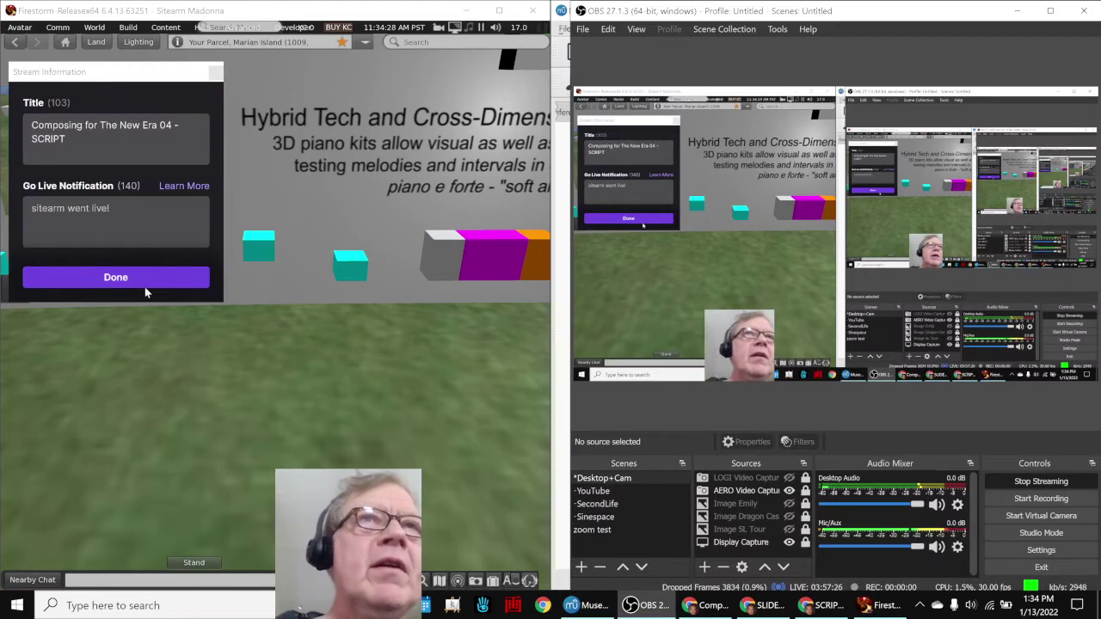
click(637, 608)
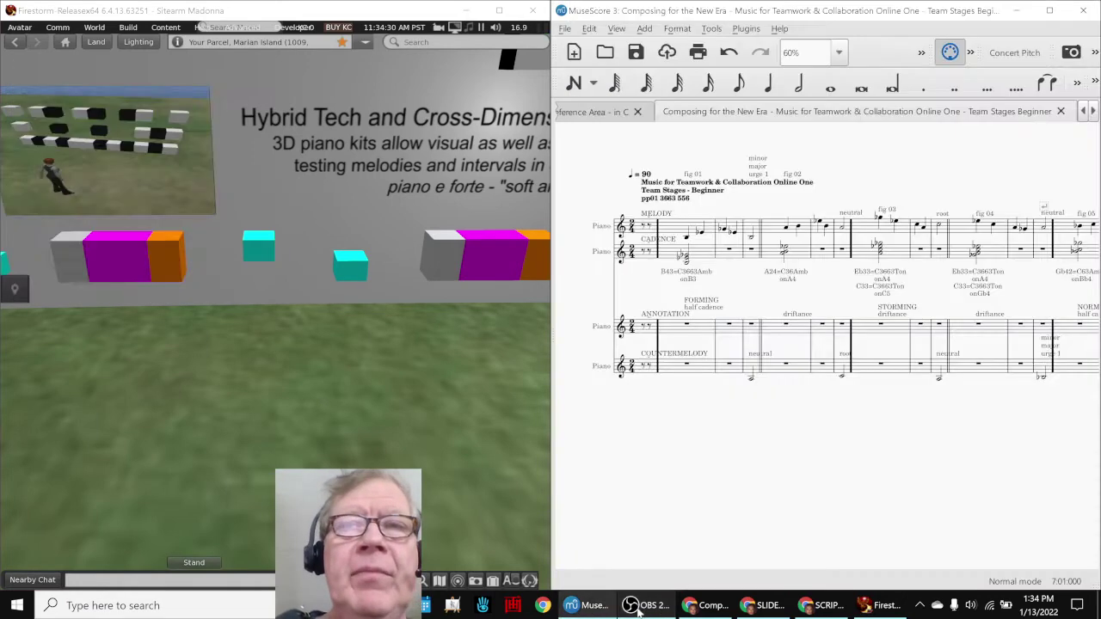
click(705, 606)
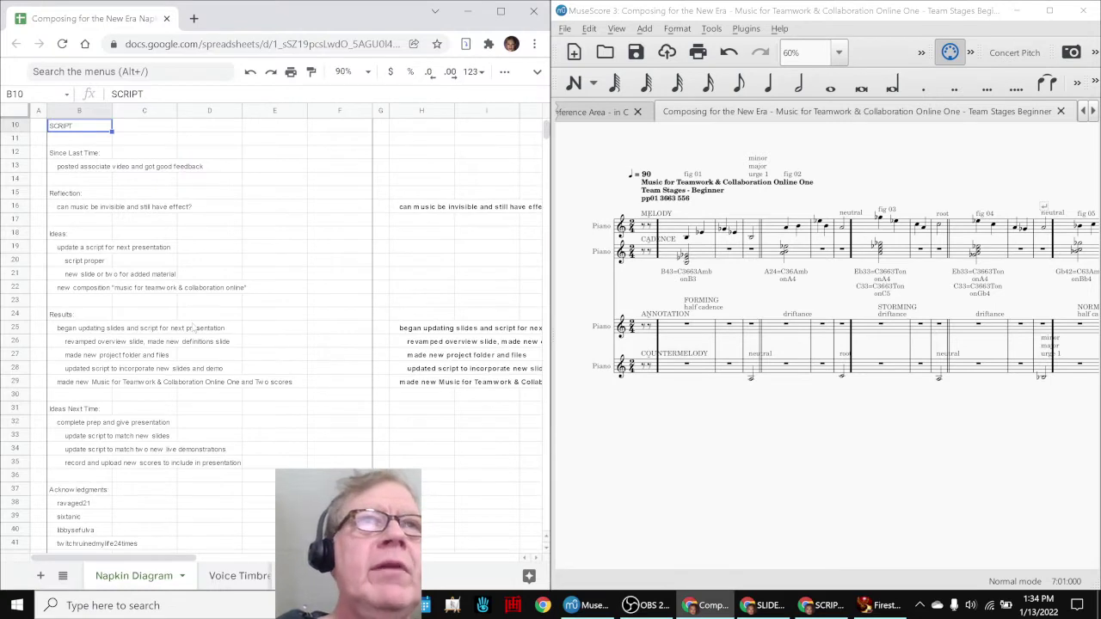
Read the reflection question in H16, then step down column B through the Ideas and Results notes
click(410, 209)
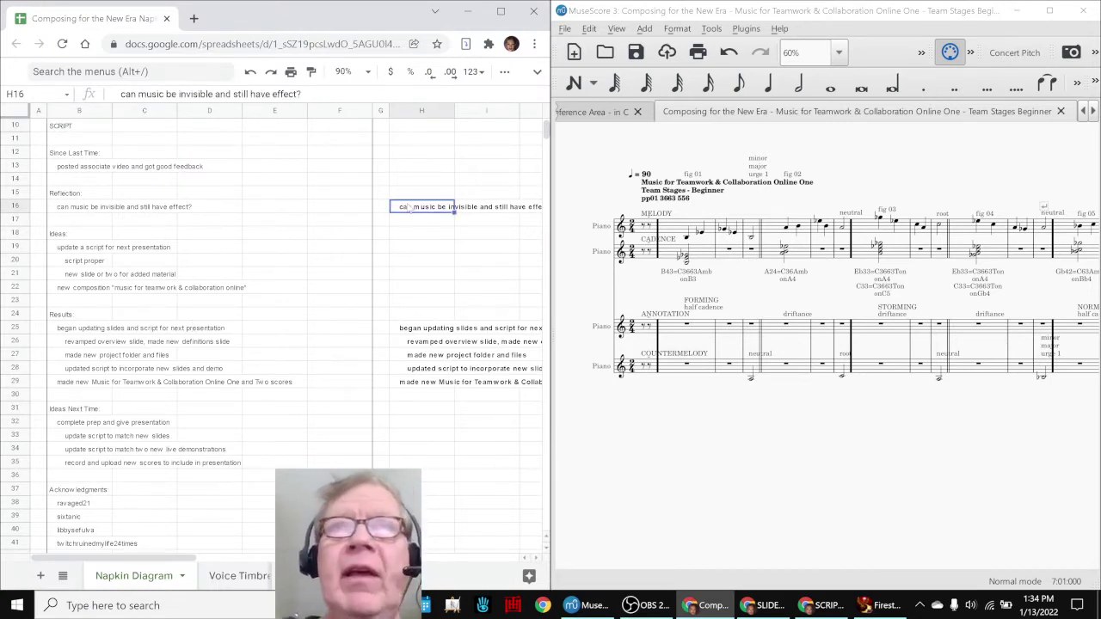
scroll(410, 208, right, 2)
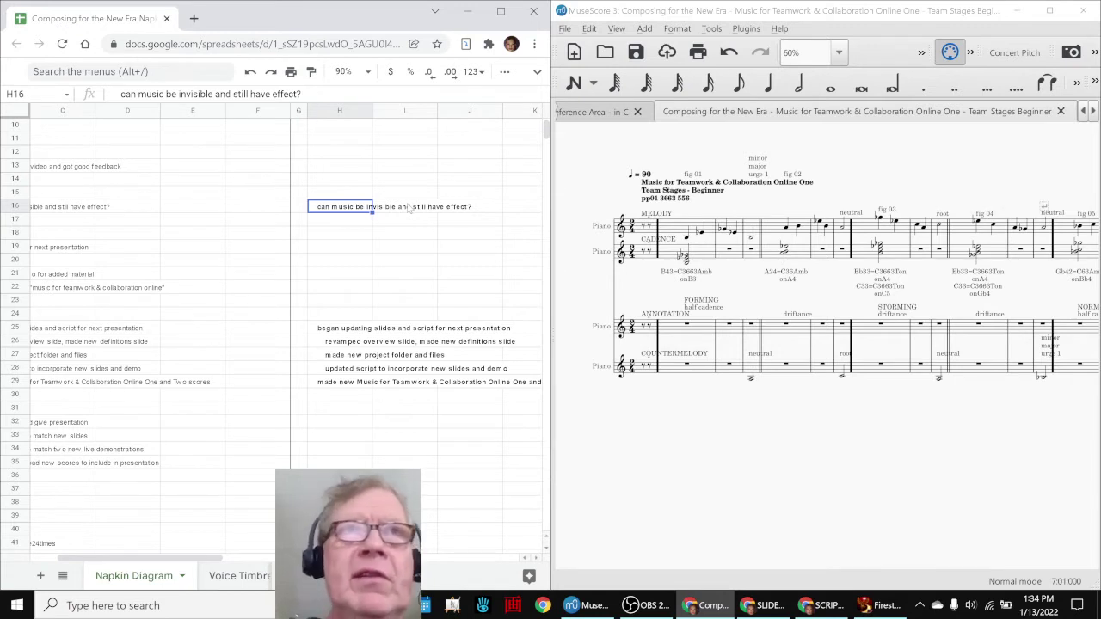
click(326, 231)
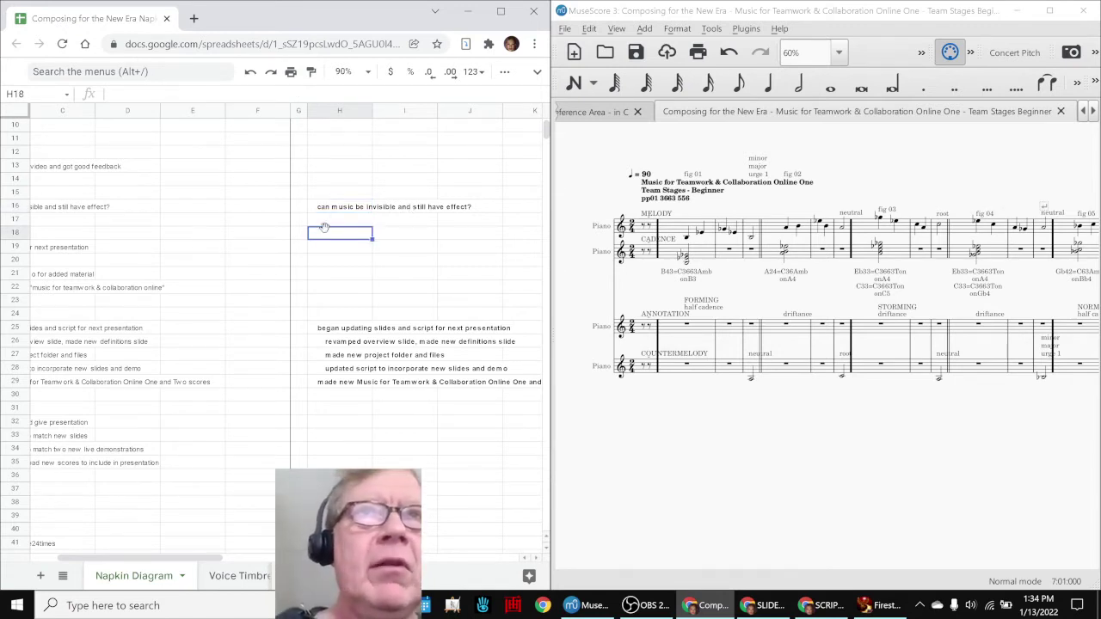
key(Left)
key(Left)
key(Left)
key(Left)
key(Left)
key(Left)
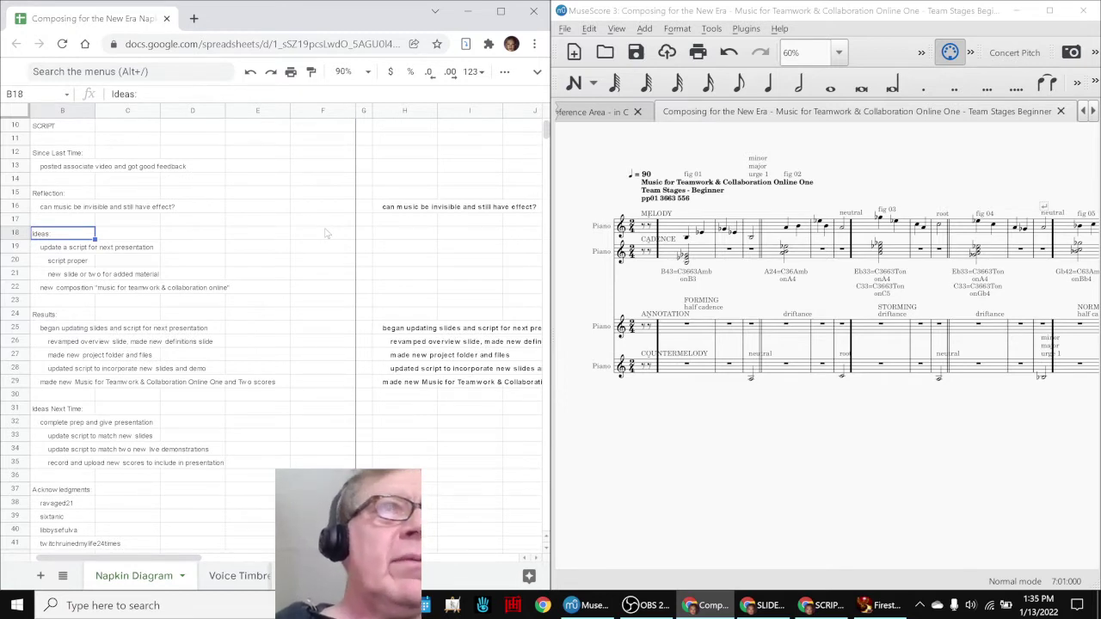
key(Down)
key(Down)
key(Down)
key(Down)
key(Down)
key(Down)
key(Down)
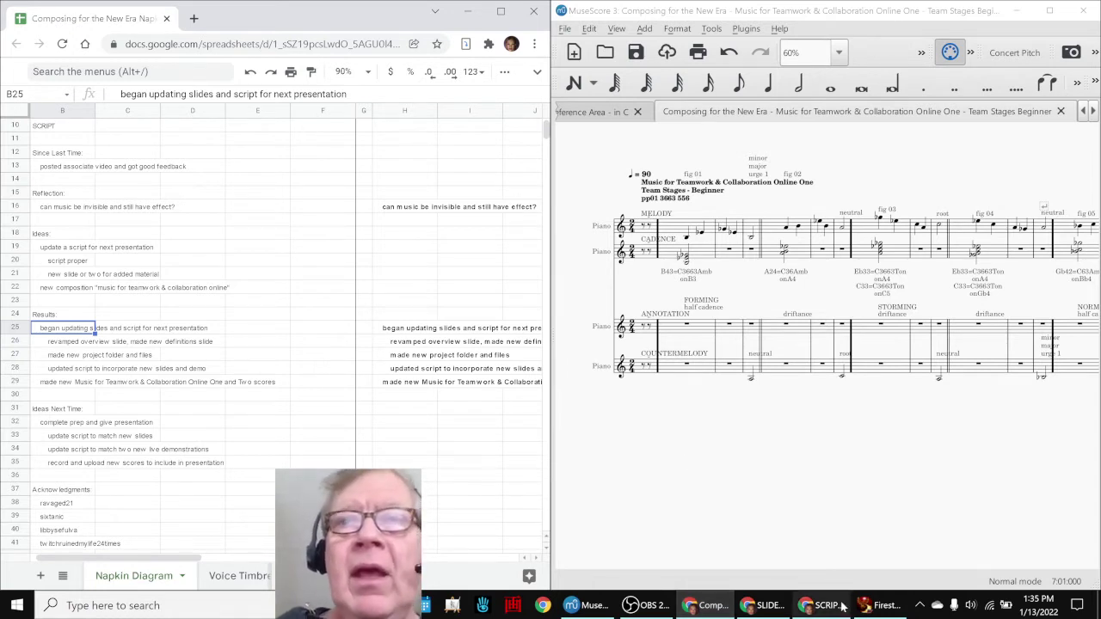
click(783, 607)
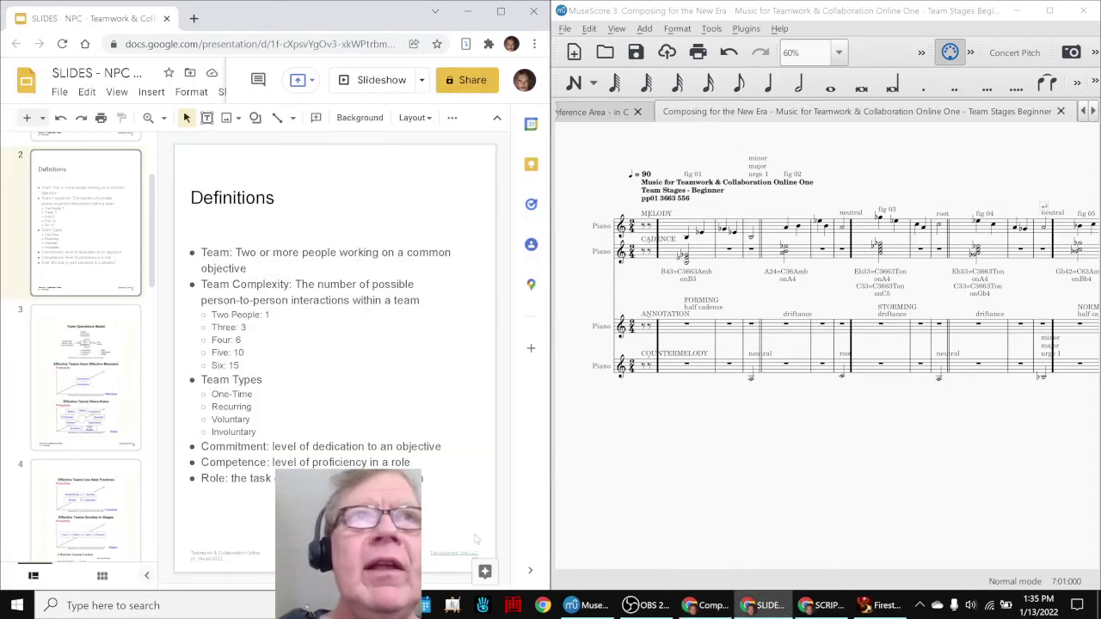
Open the SCRIPT document beside the deck and flip between the title and Definitions slides
click(822, 613)
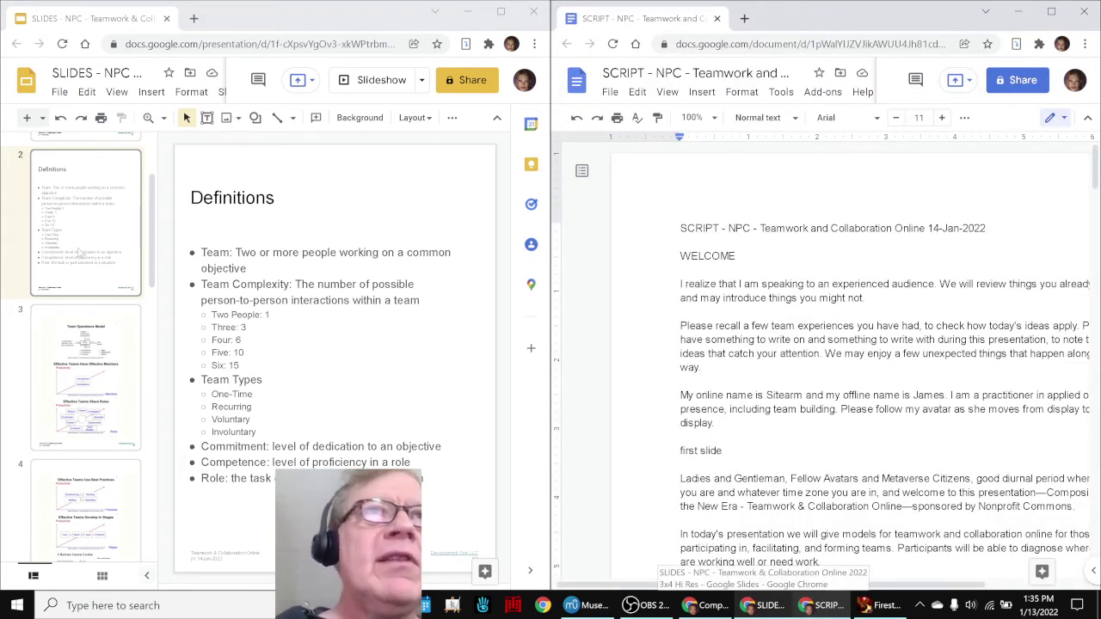
scroll(39, 243, up, 3)
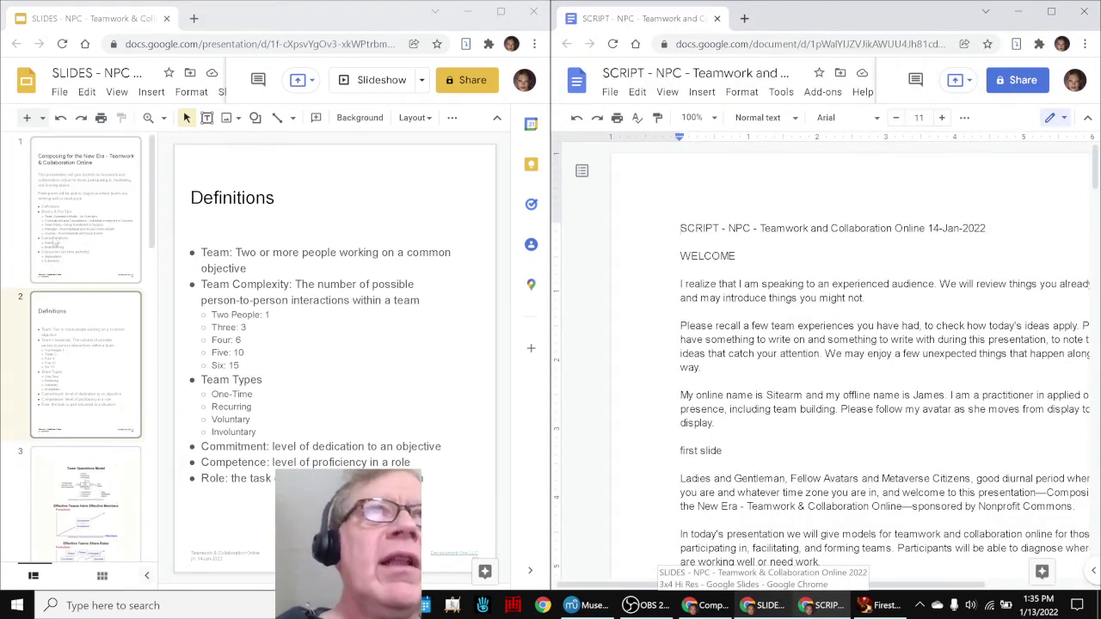
click(56, 242)
click(84, 335)
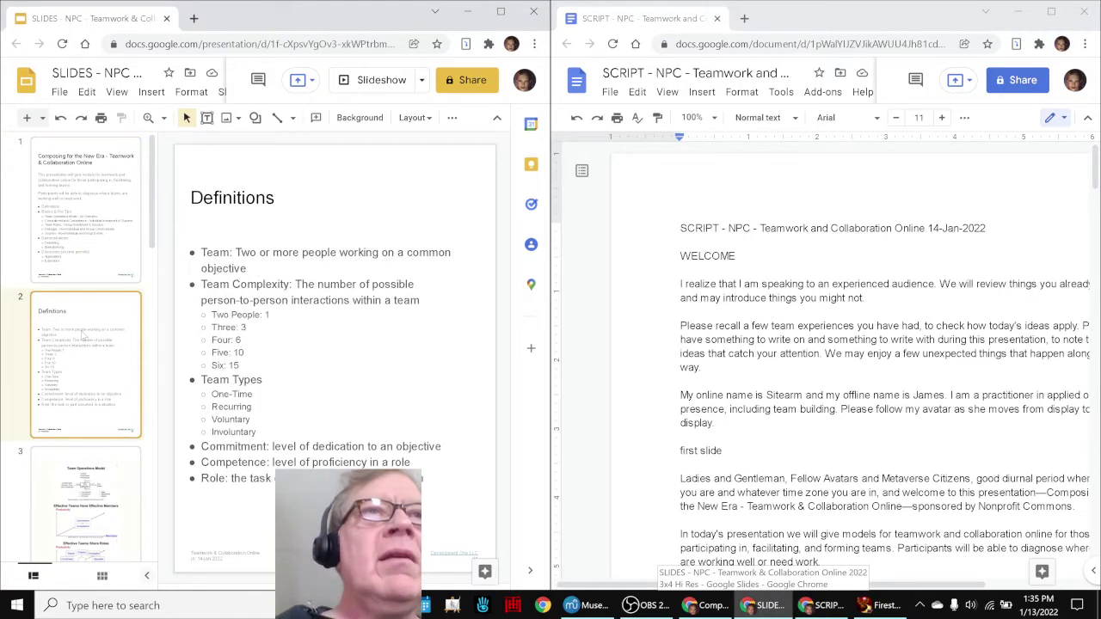
click(91, 267)
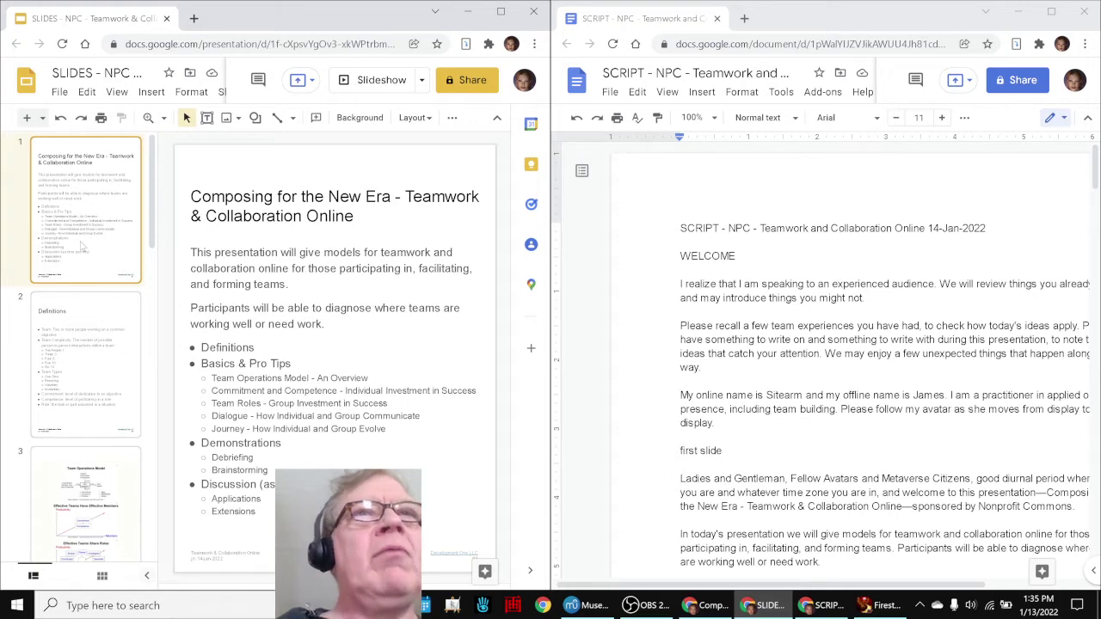
click(89, 323)
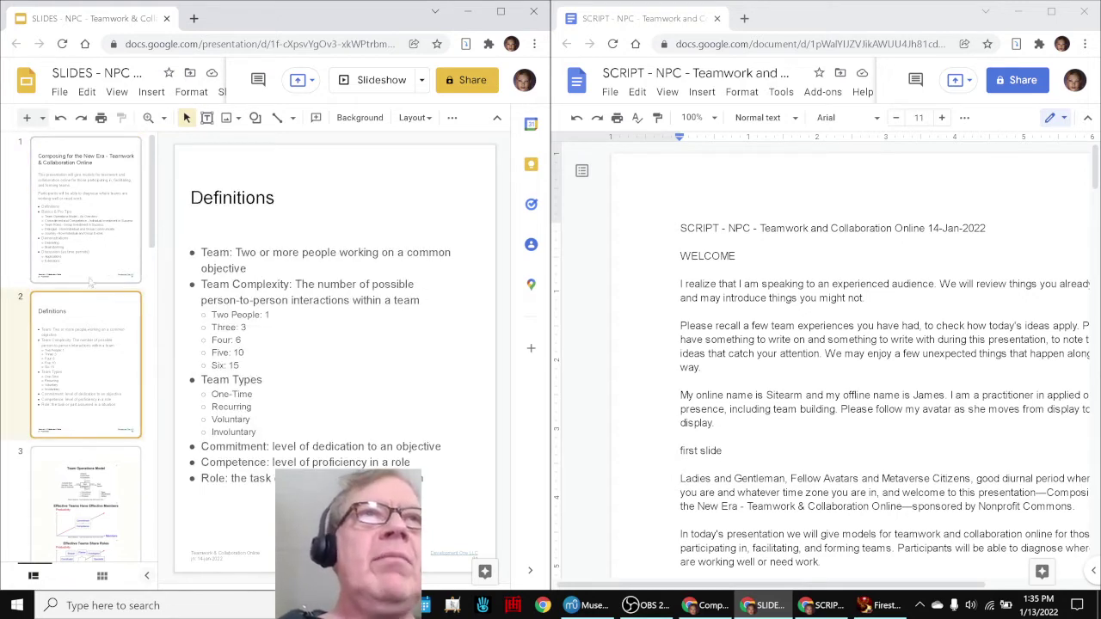
click(91, 263)
click(91, 303)
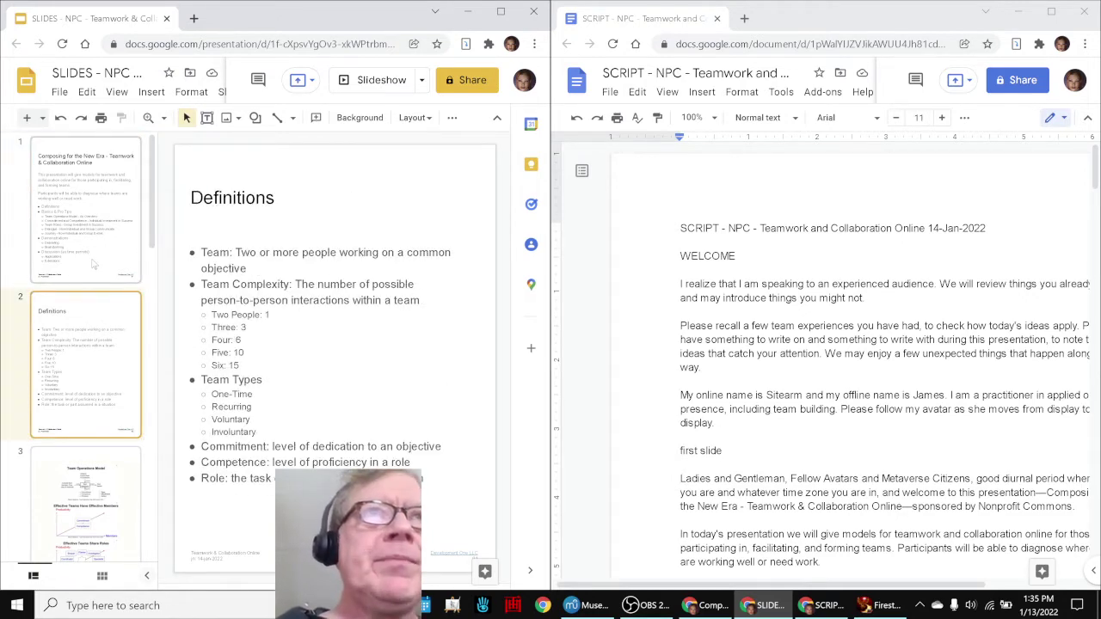
click(94, 265)
click(87, 324)
Select 'Demonstrations' on the title slide and scroll further through the script before returning to the spreadsheet
click(702, 348)
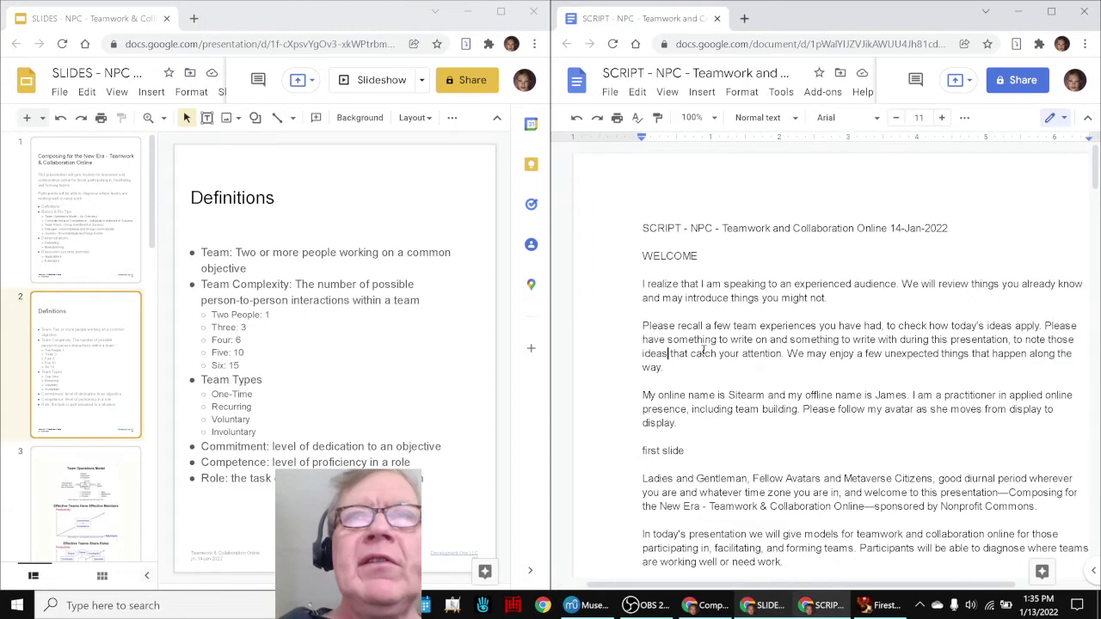
click(73, 259)
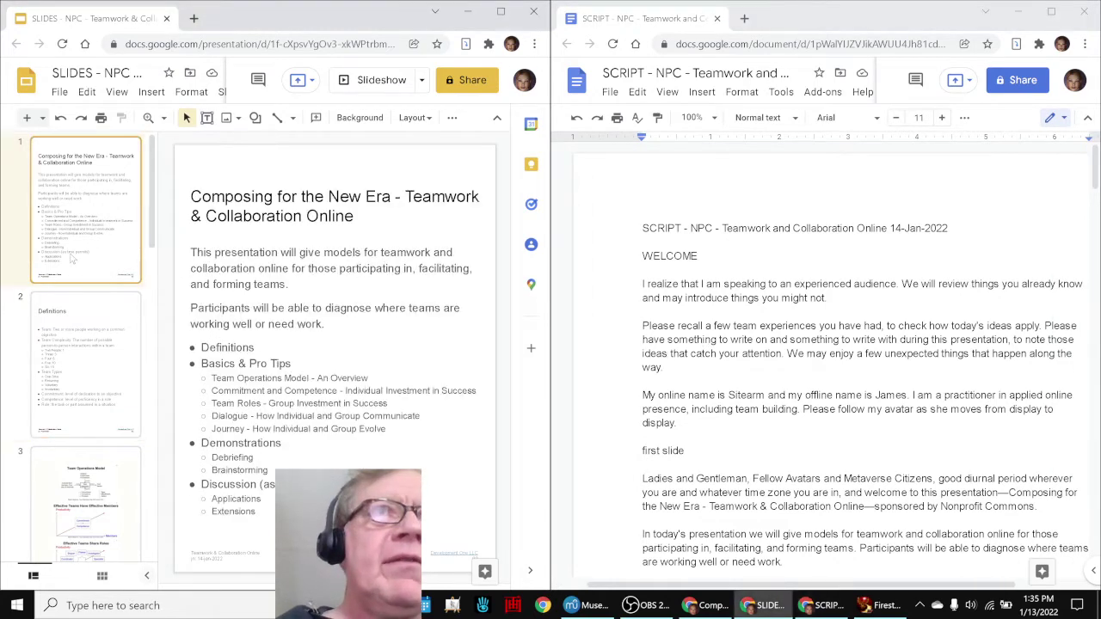
double_click(209, 444)
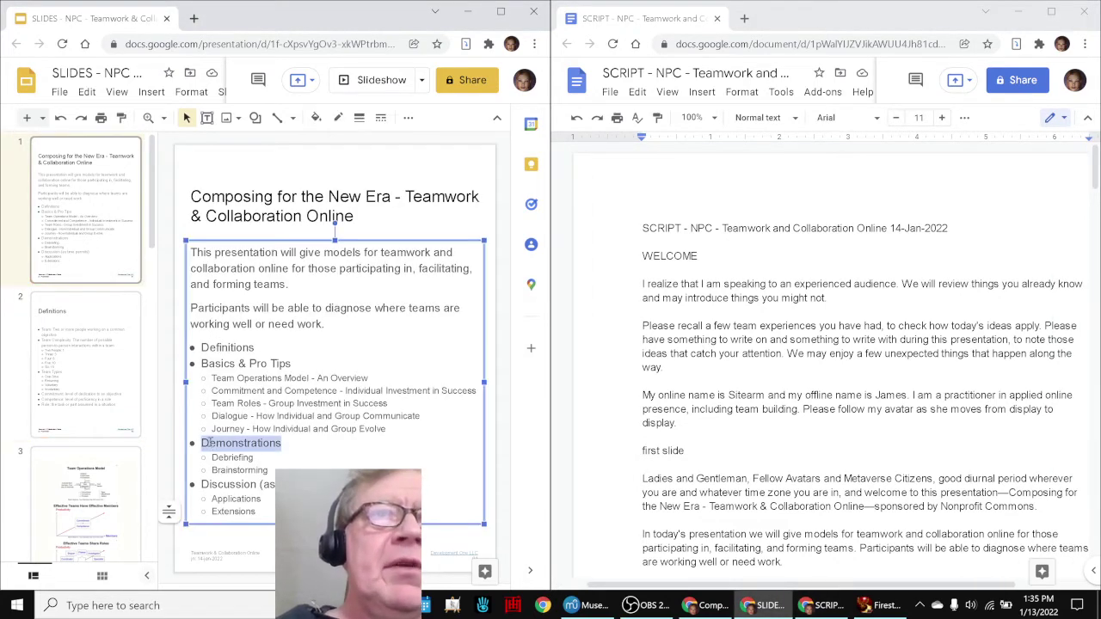
click(647, 375)
scroll(647, 376, down, 10)
scroll(647, 370, down, 10)
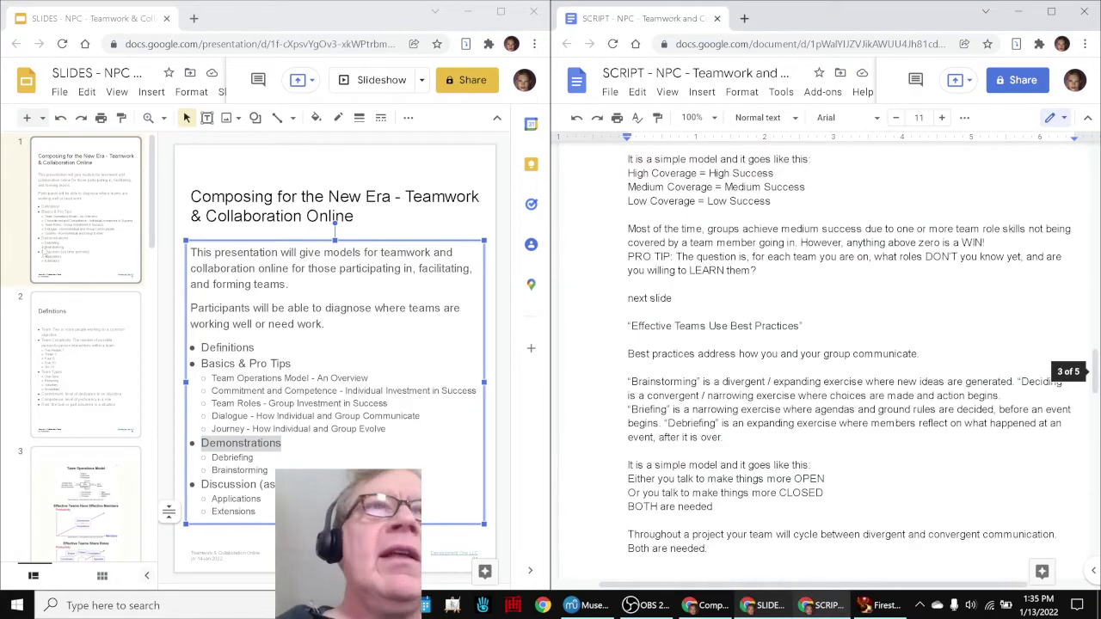
click(87, 225)
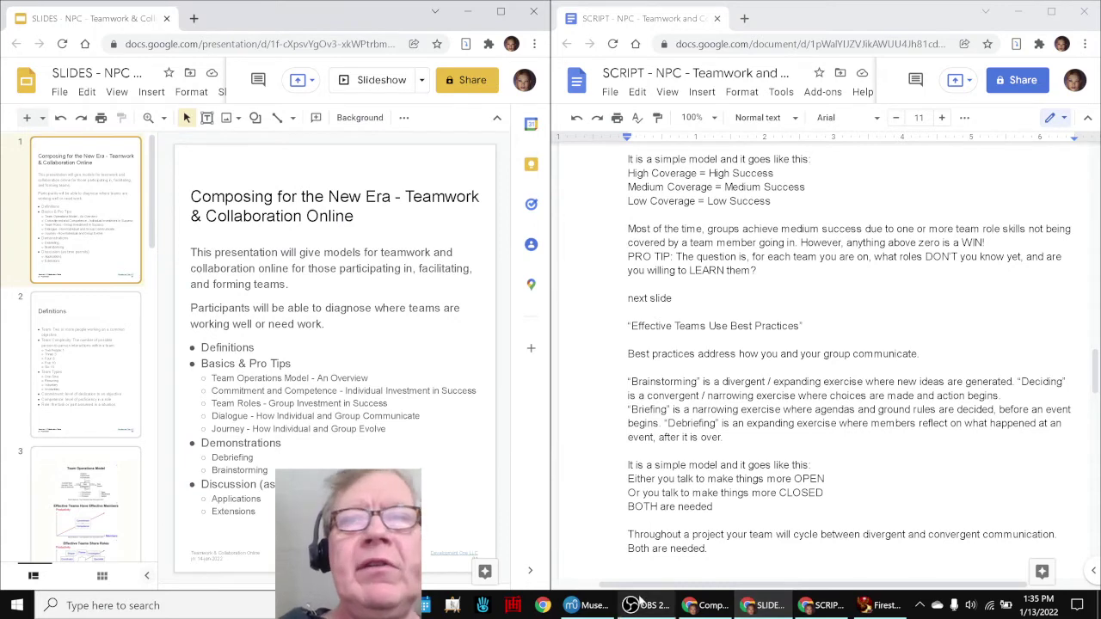
click(702, 607)
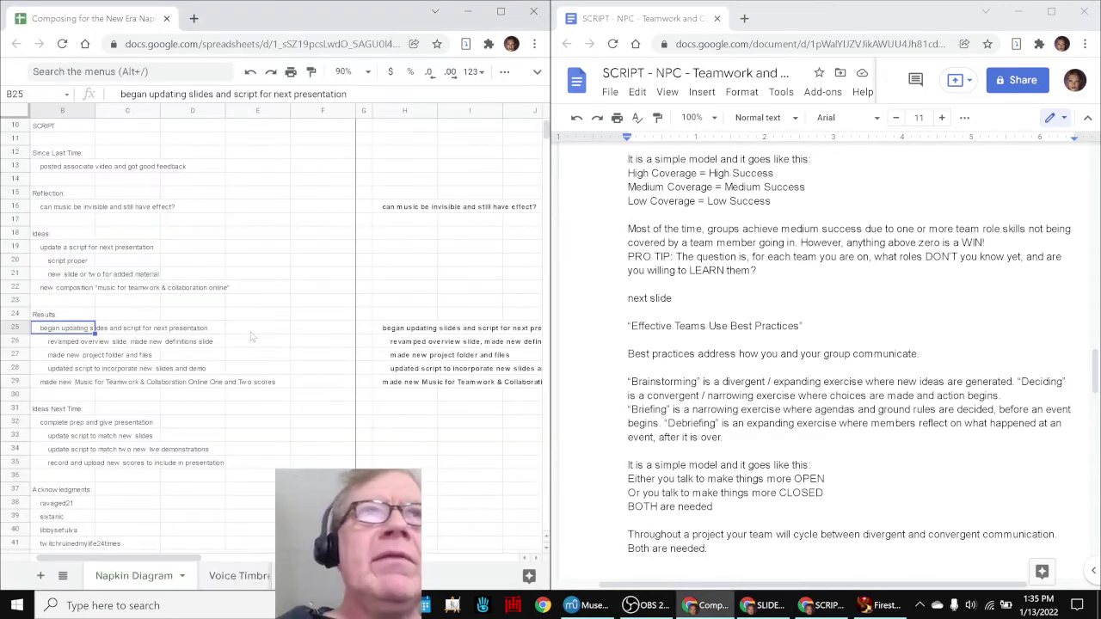
Scroll to the top, read the series introduction in cell B4, then minimize the spreadsheet
scroll(202, 331, up, 3)
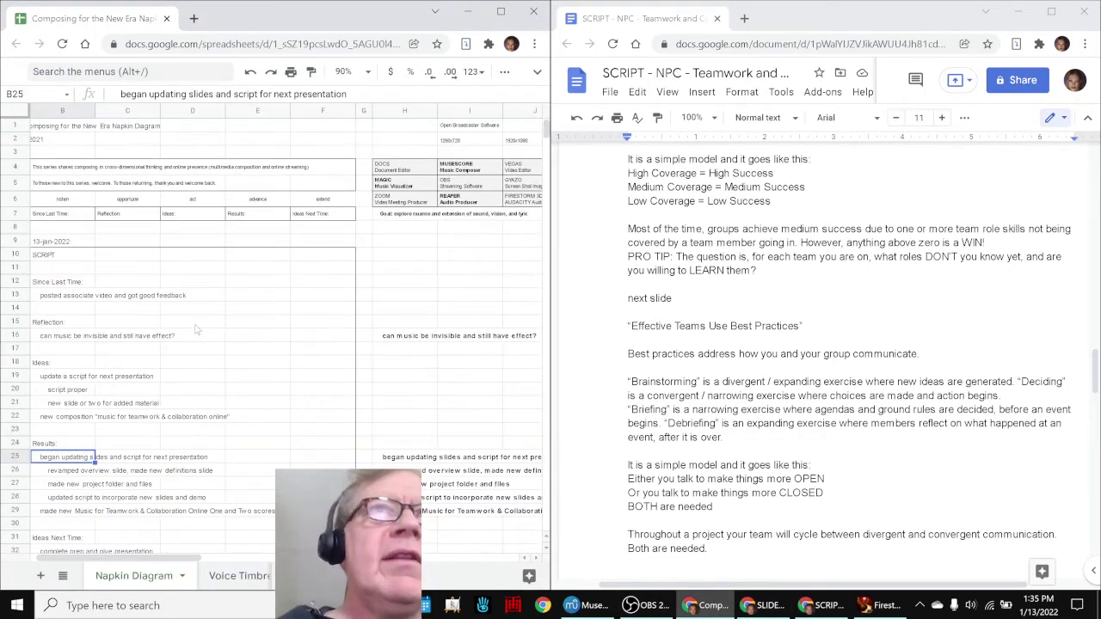
click(47, 170)
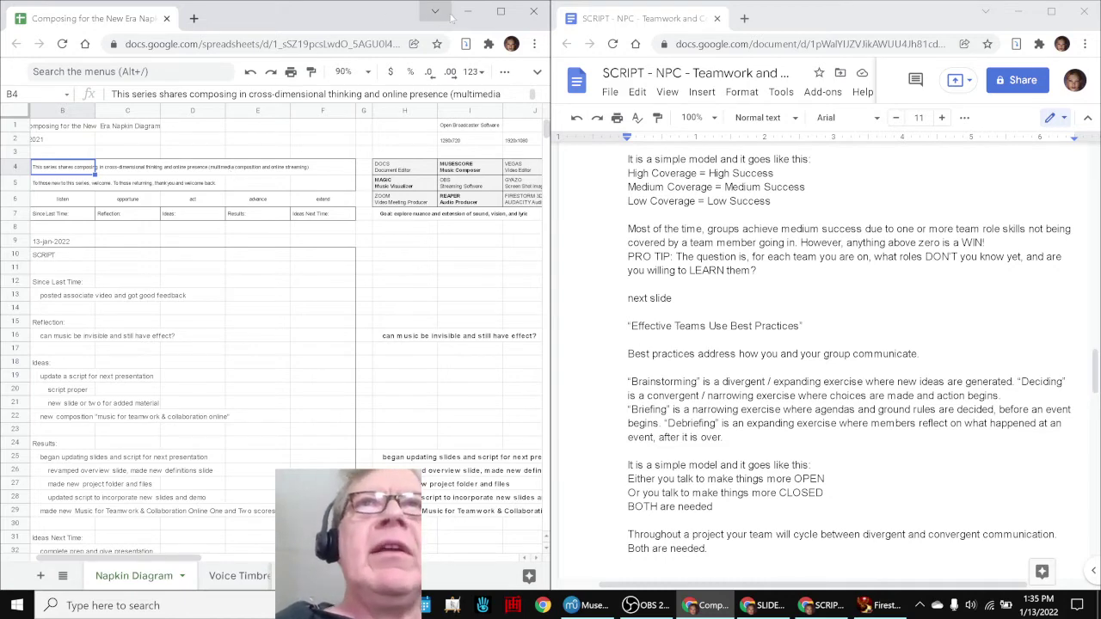
click(465, 12)
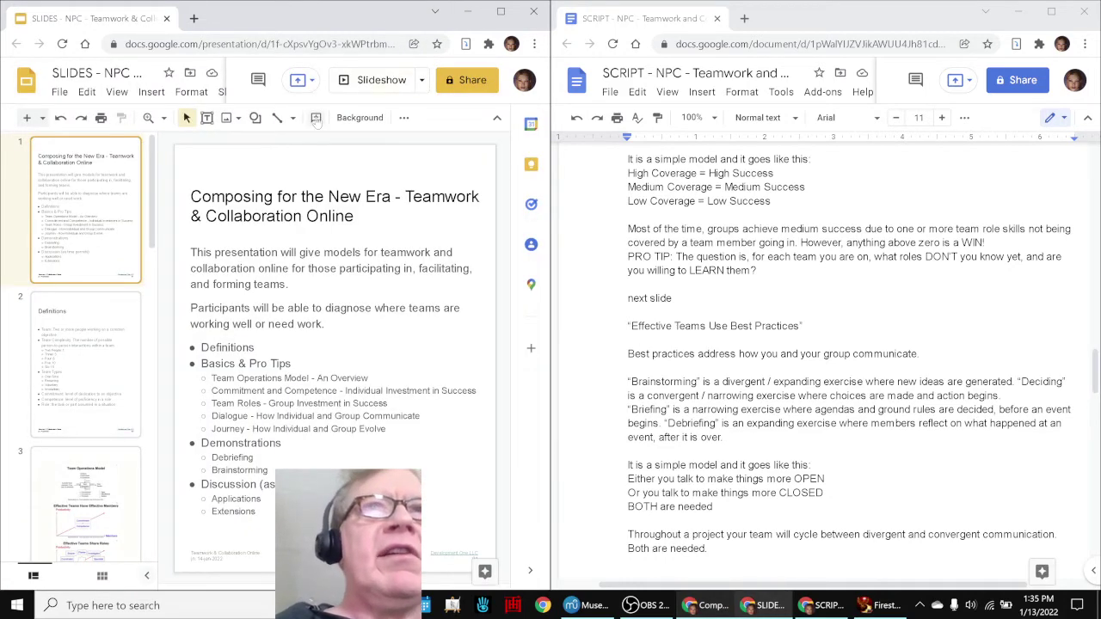
Select the title slide's heading, then minimize Slides to reveal the Firestorm viewer
click(194, 197)
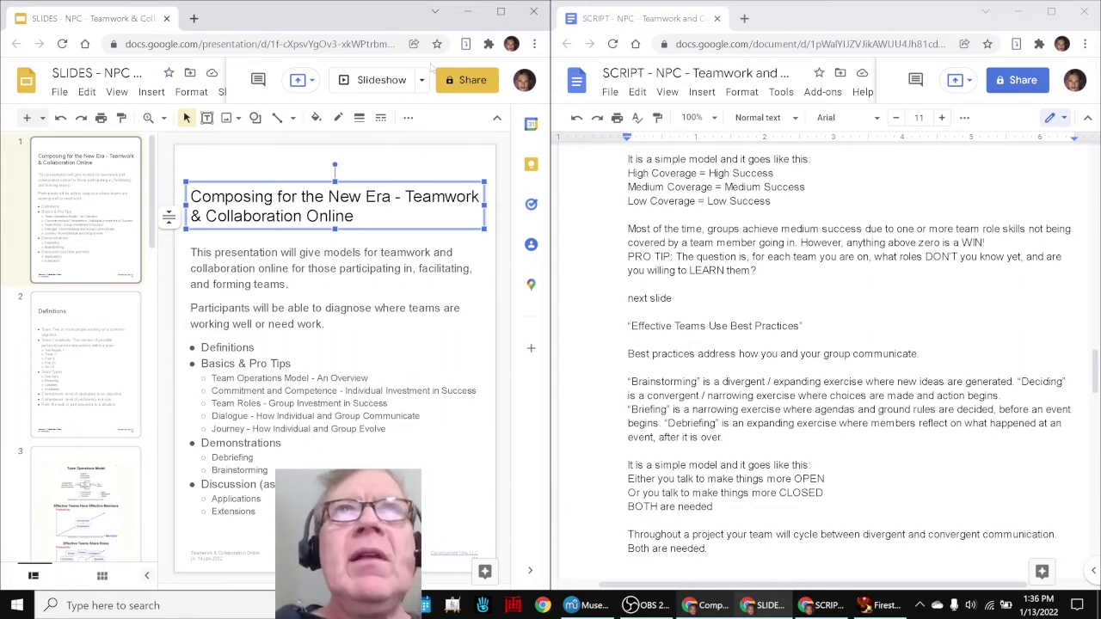
click(467, 12)
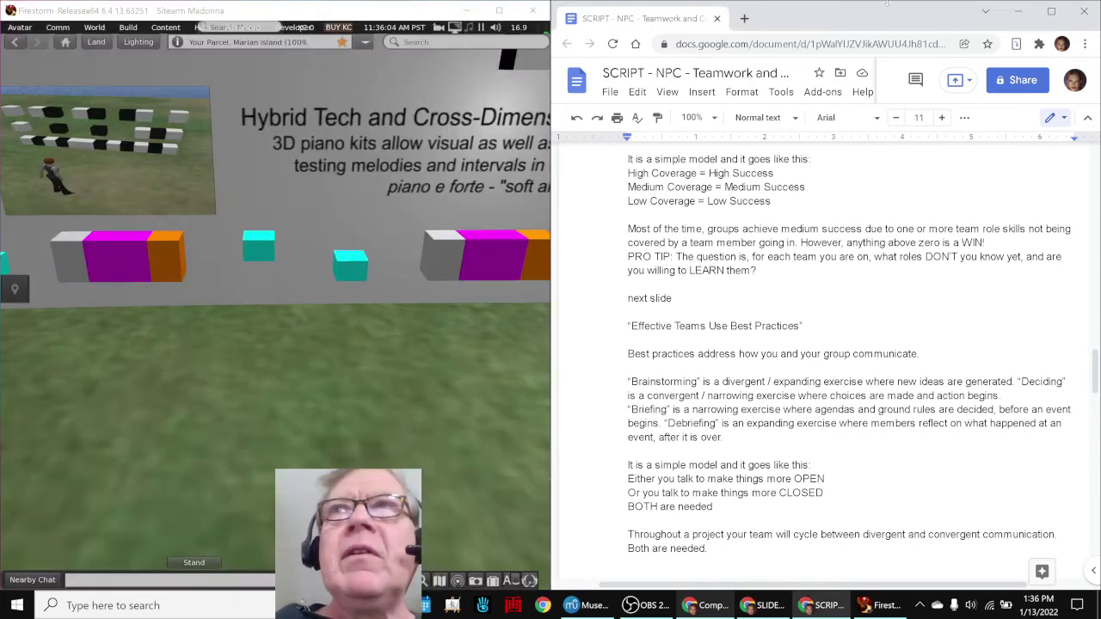
Minimize the script, switch to the pp01 3663 556 score, and select the C36=C36Ton and C63=C63Ton measures
click(1017, 11)
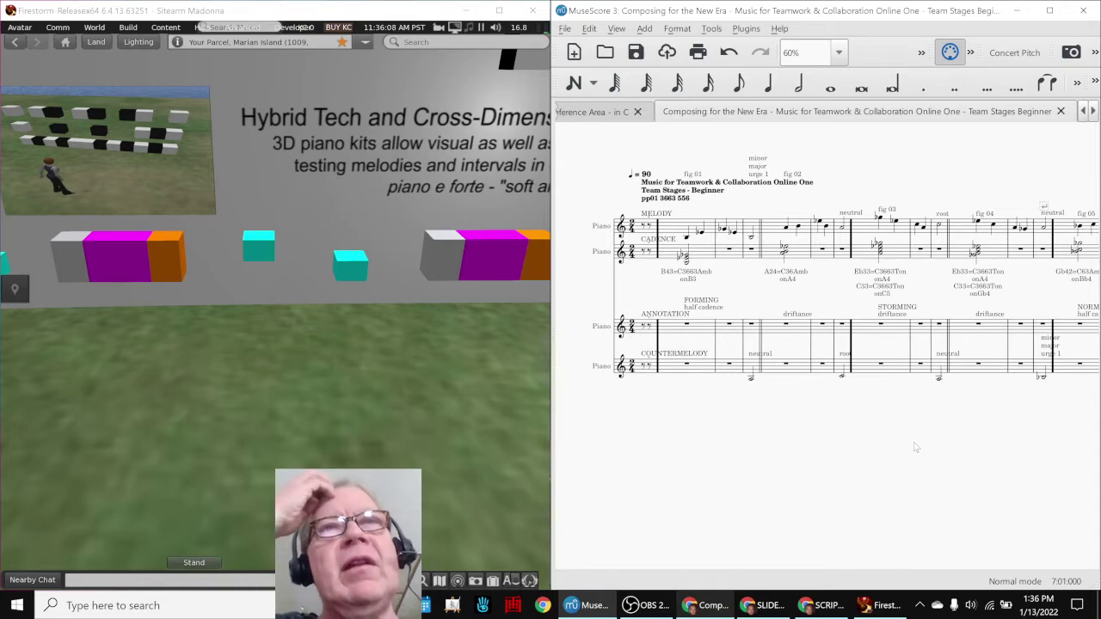
click(584, 118)
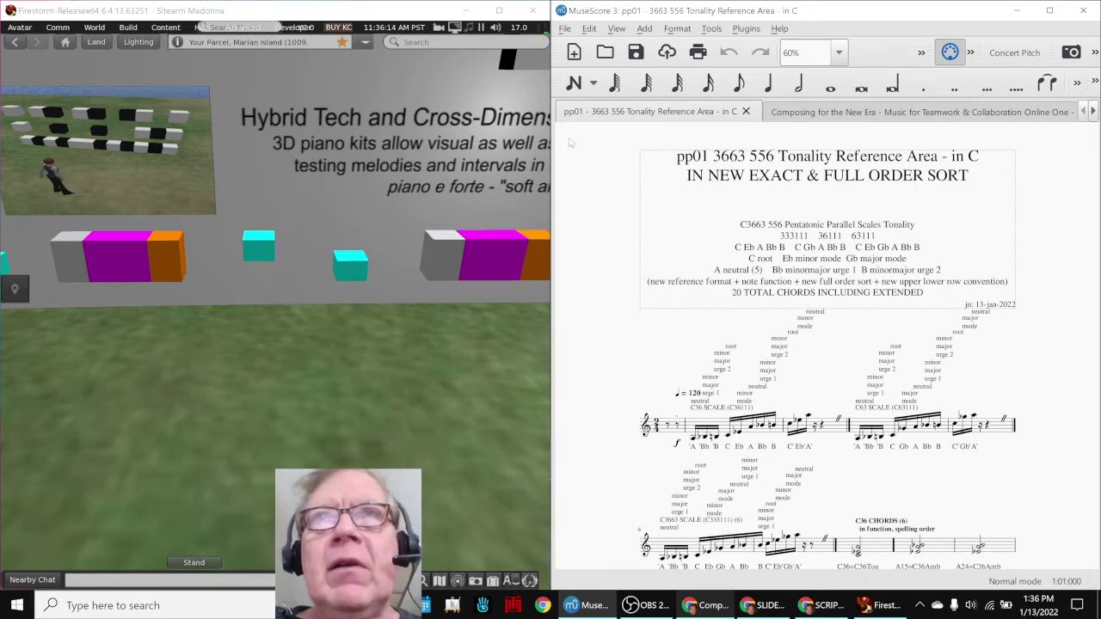
scroll(628, 321, down, 3)
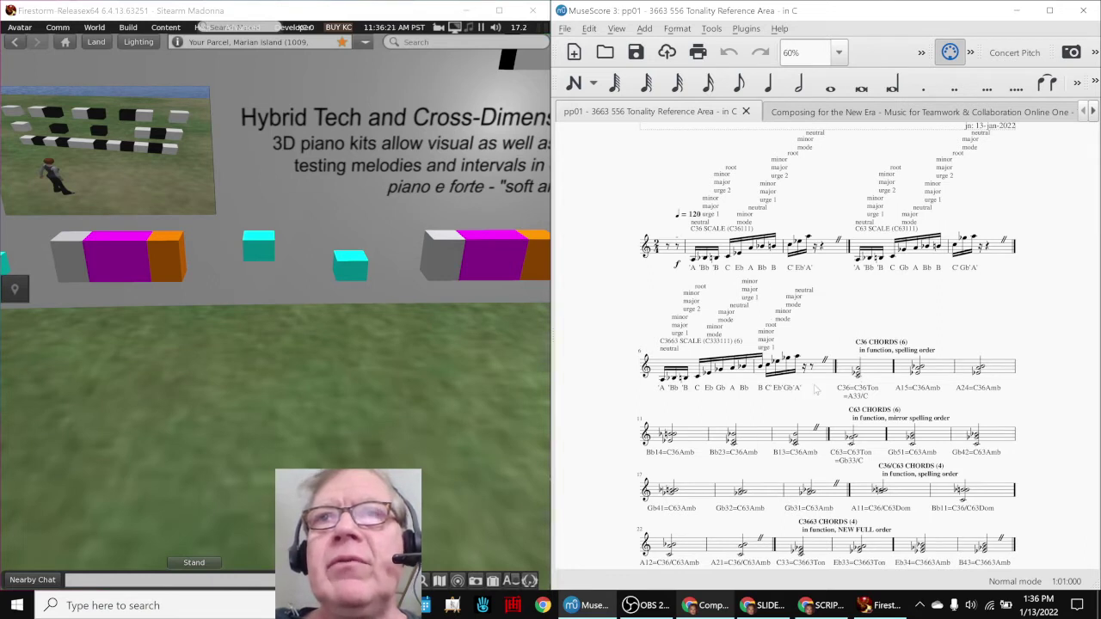
click(859, 371)
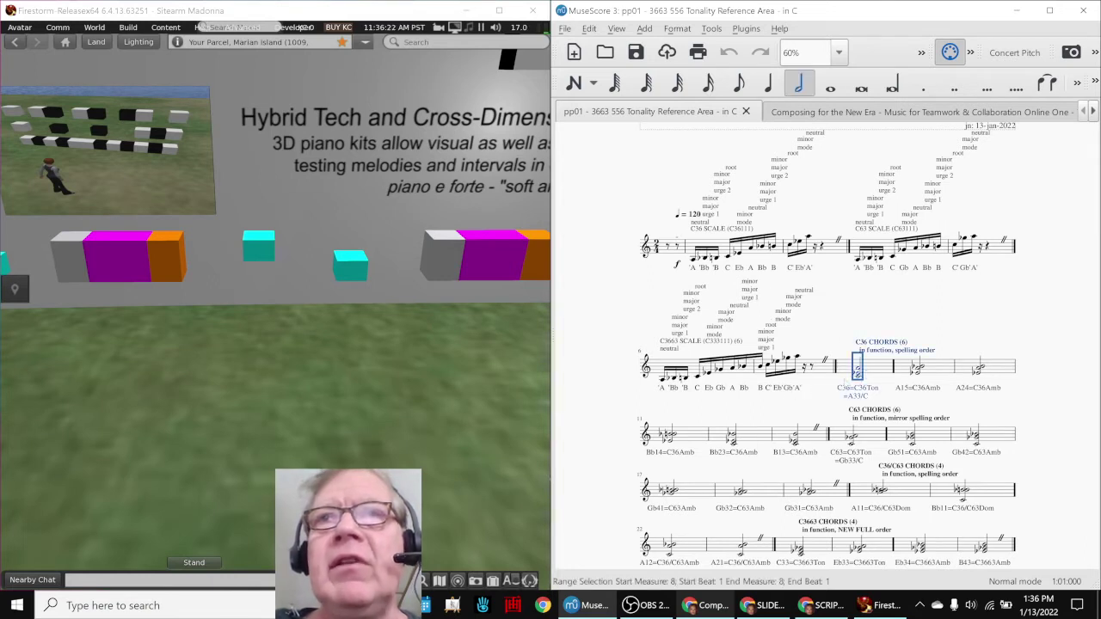
click(605, 317)
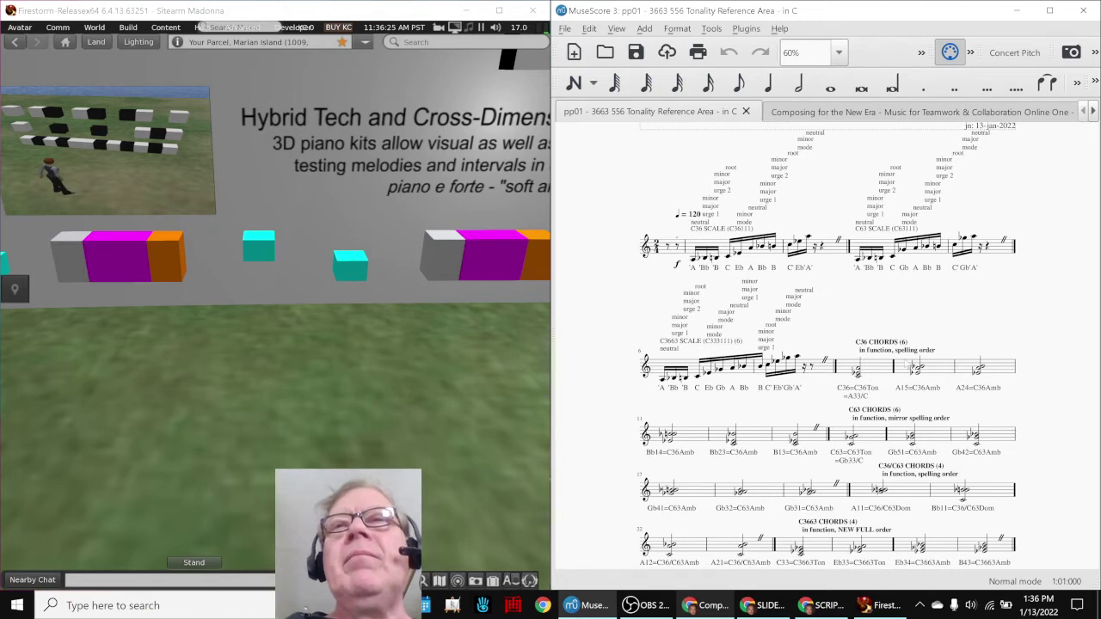
click(877, 368)
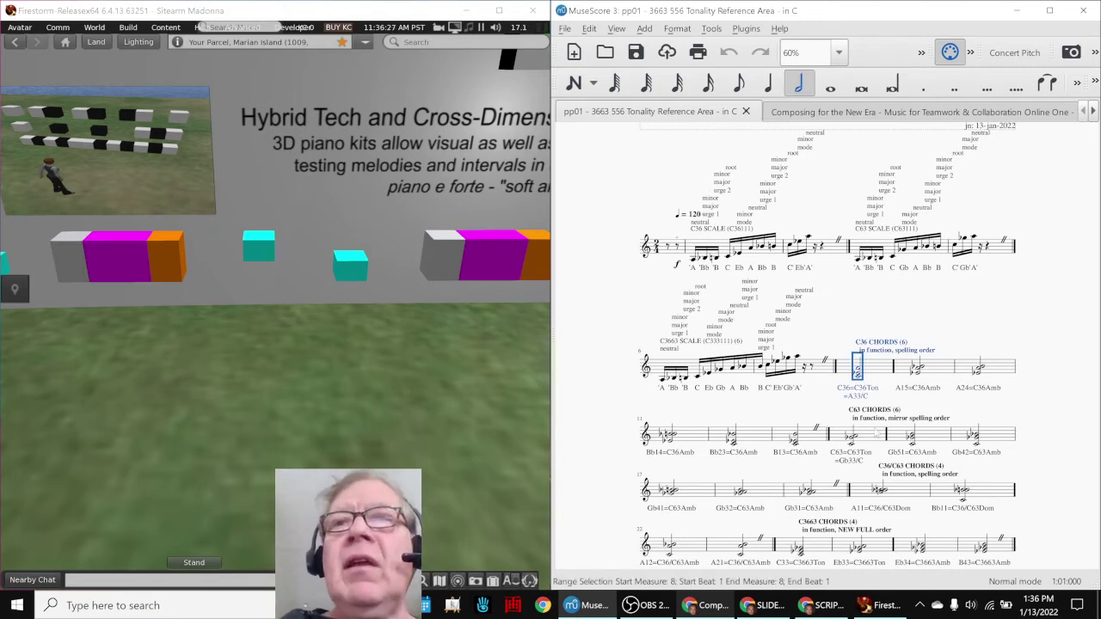
click(873, 440)
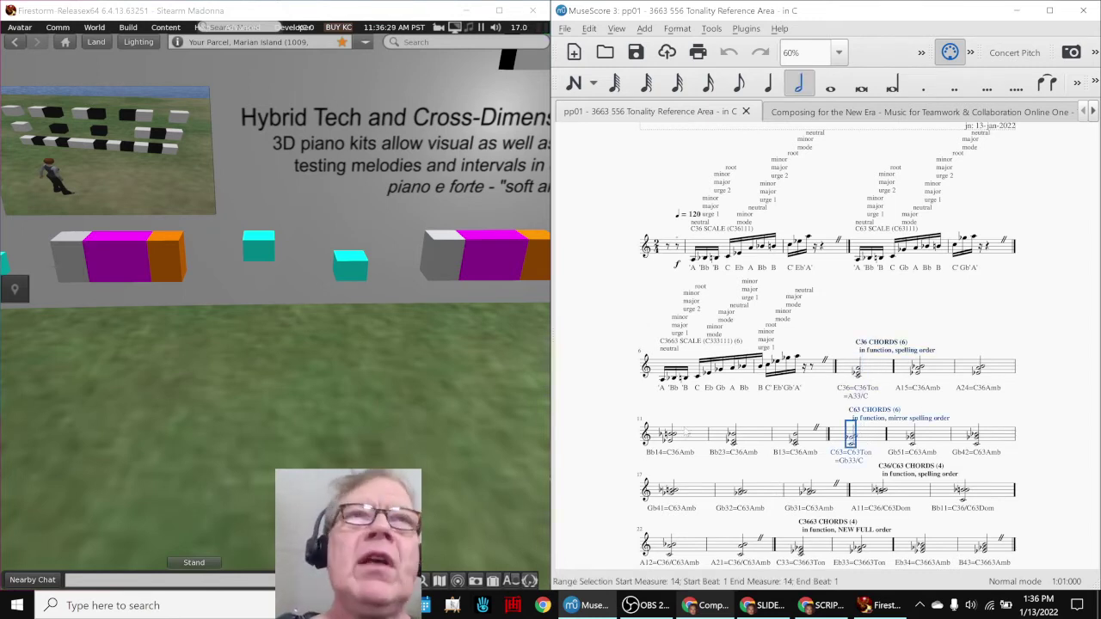
Zoom in on the 3D piano kit, play notes on its cyan and magenta blocks, then maximize MuseScore
click(366, 385)
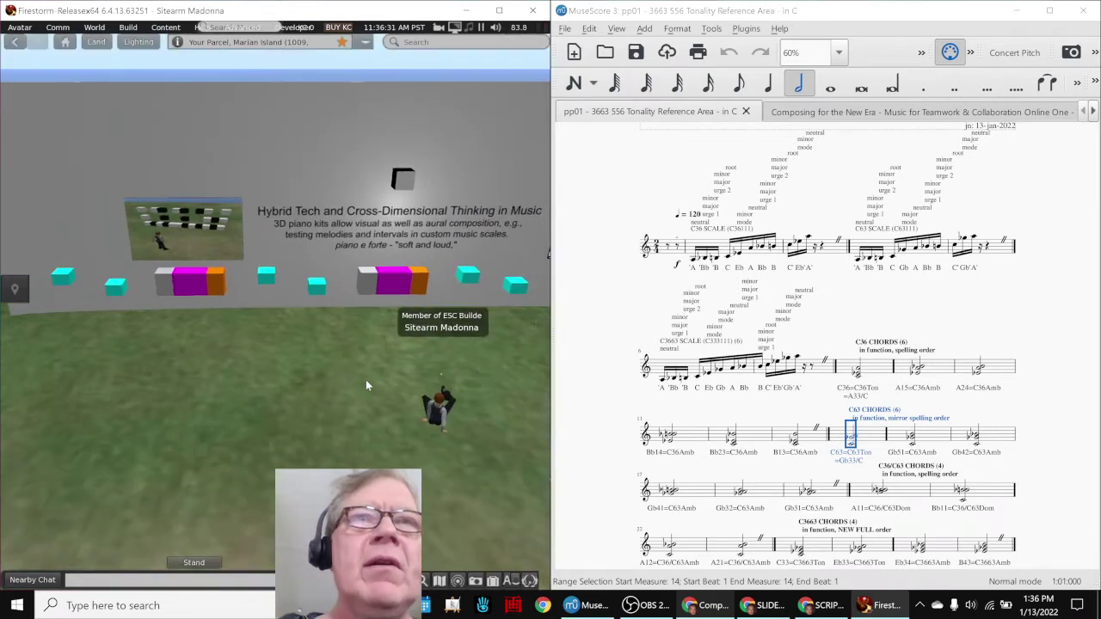
scroll(367, 378, up, 3)
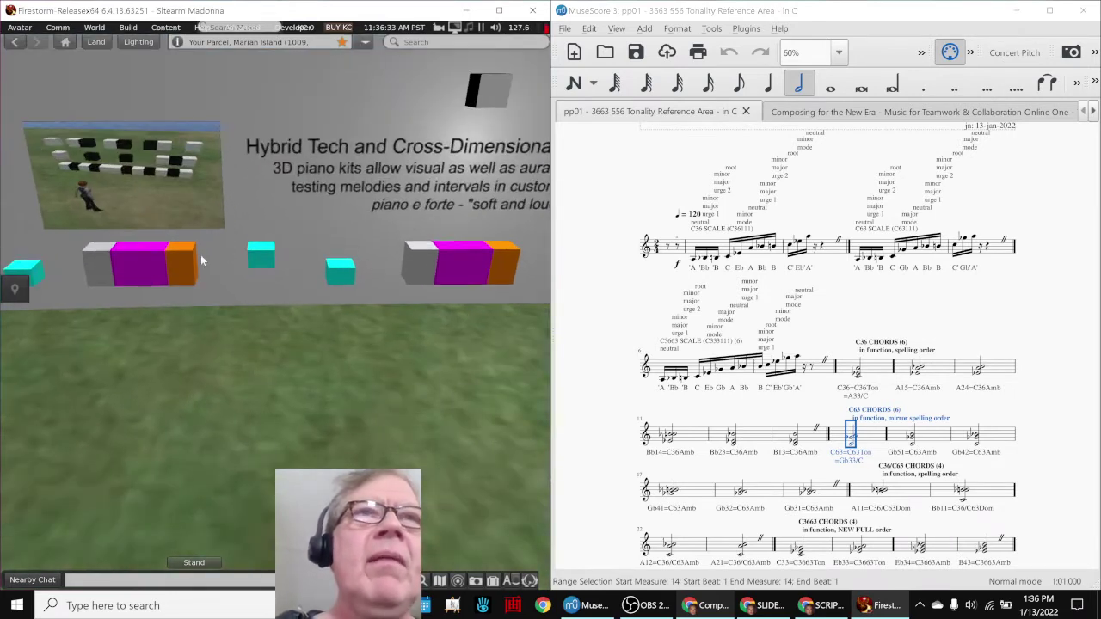
click(163, 264)
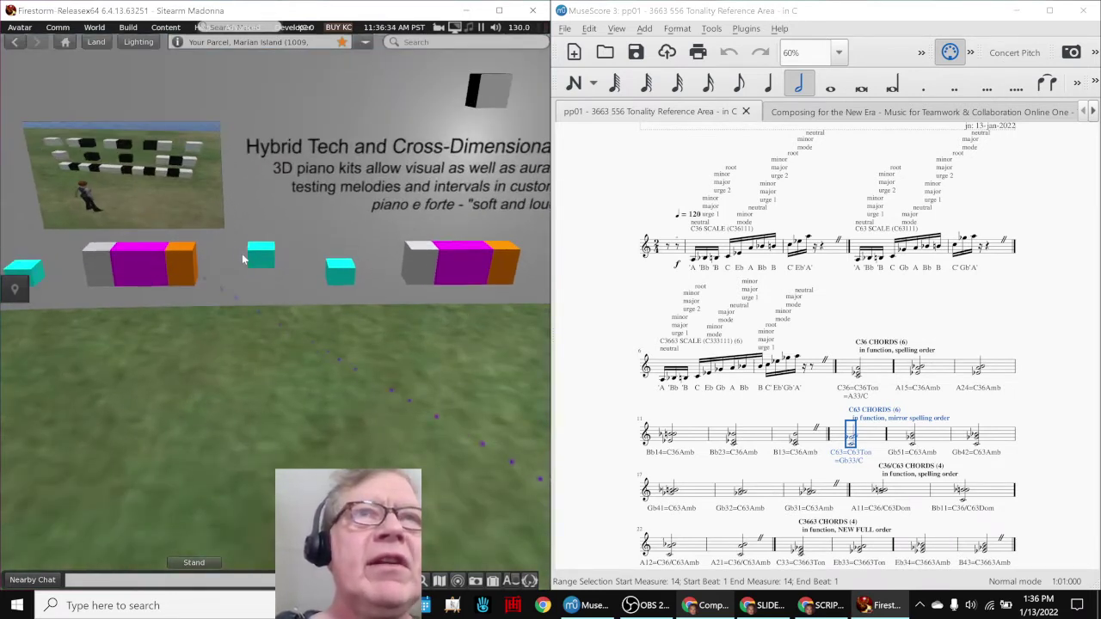
click(335, 275)
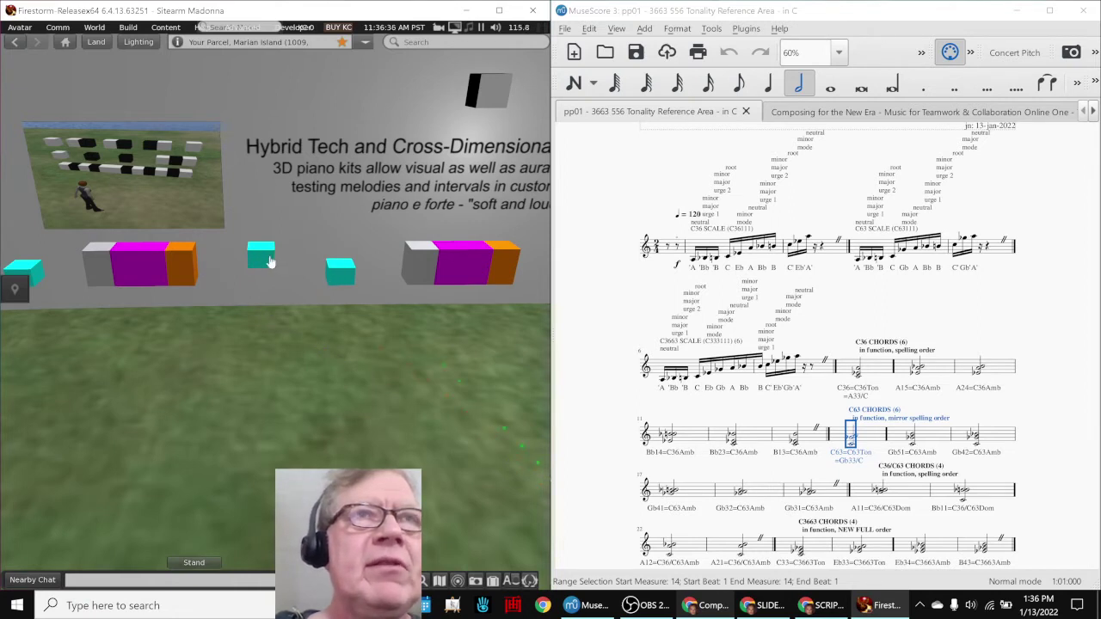
click(103, 272)
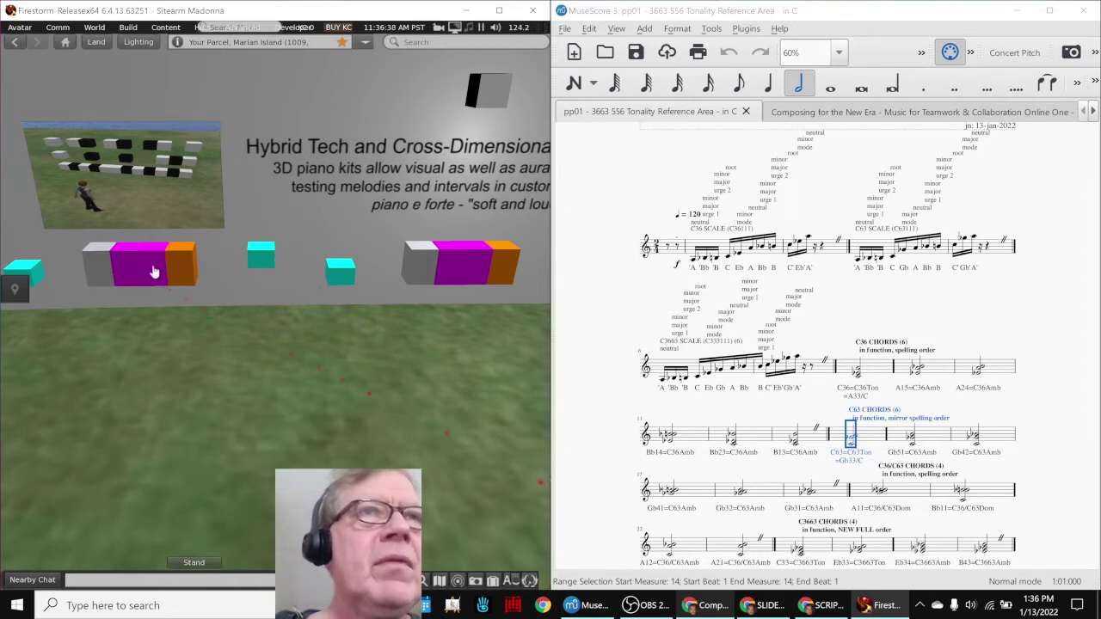
click(254, 261)
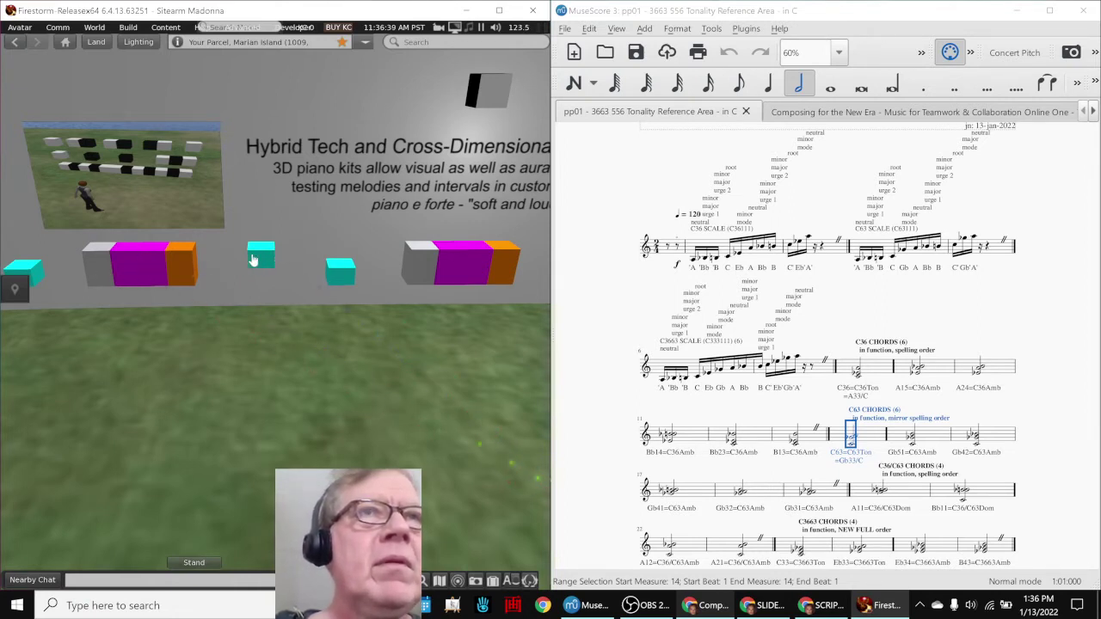
click(154, 269)
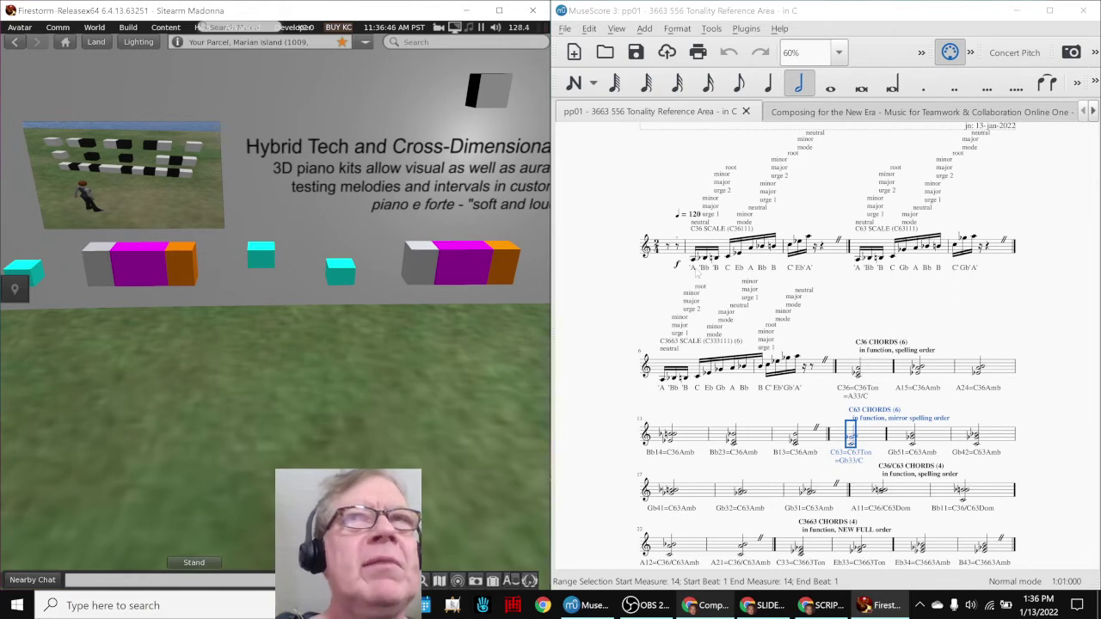
click(597, 296)
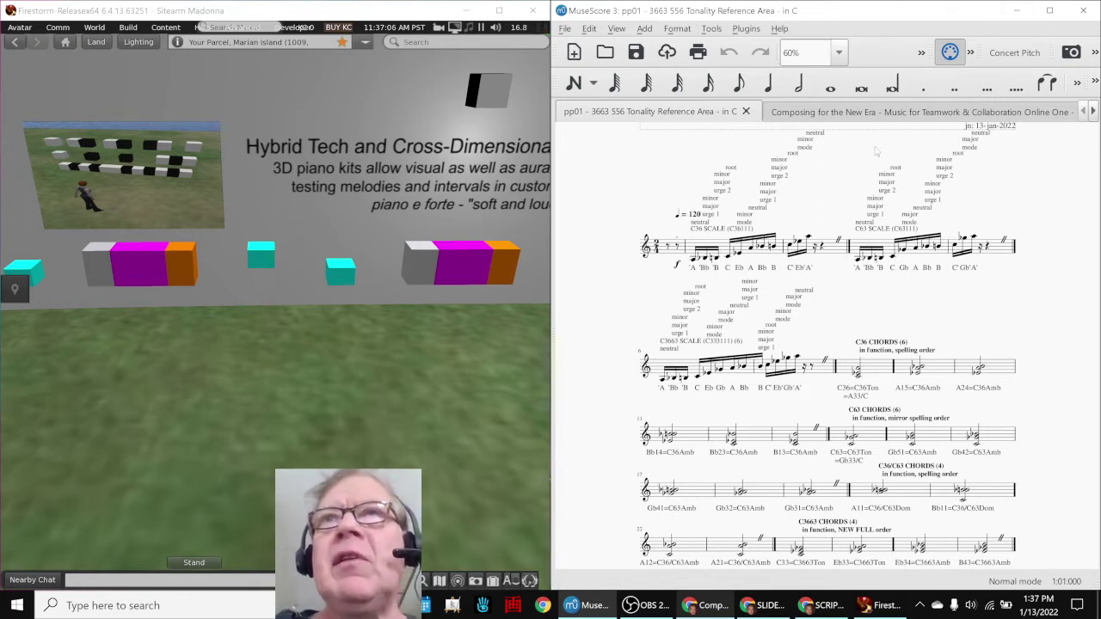
click(1049, 10)
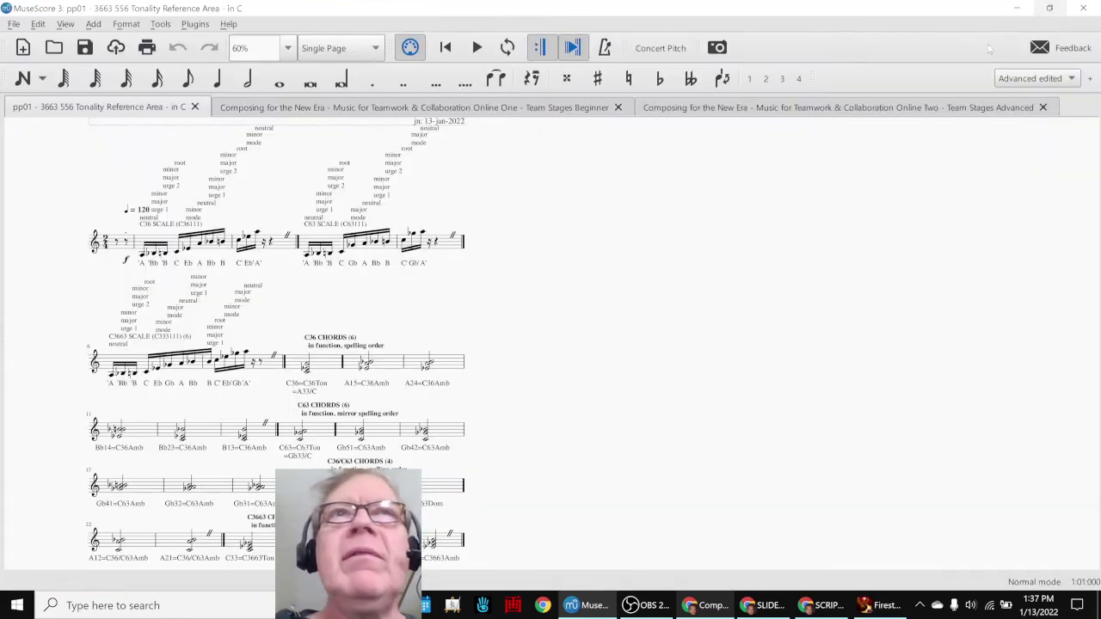
Switch to the Team Stages Beginner score and step through its melody from the first note to fig 08's B♭4
click(476, 109)
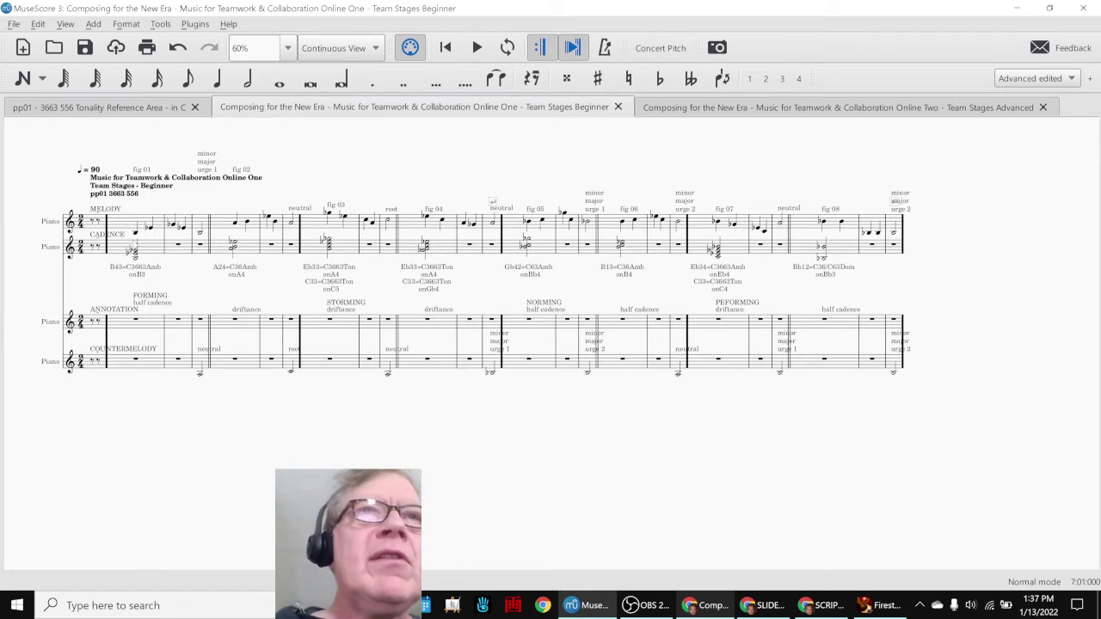
click(134, 233)
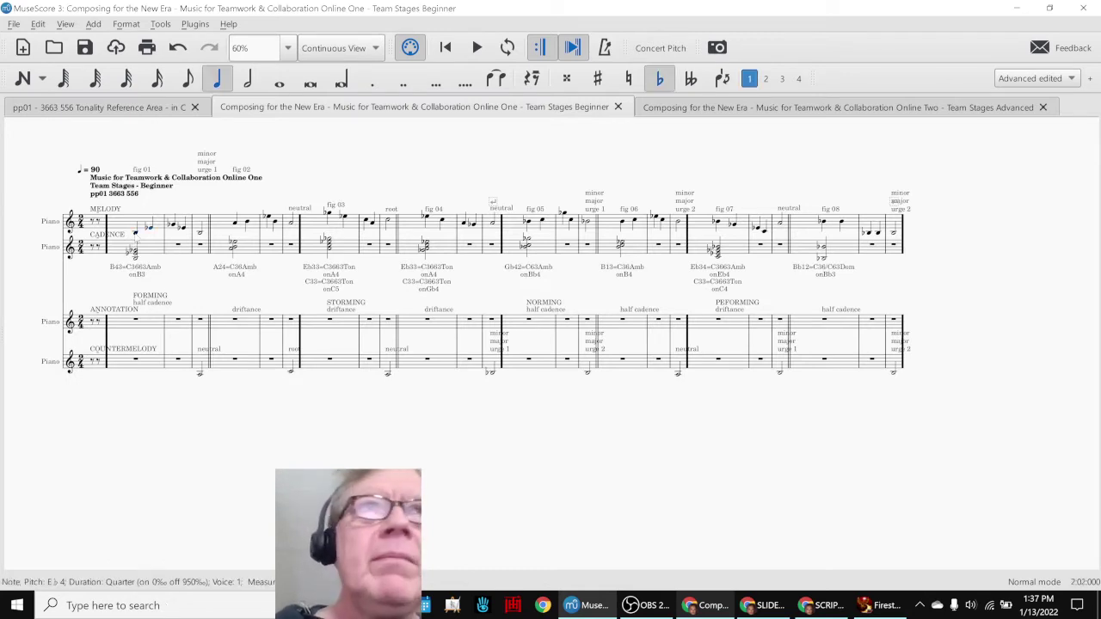
key(Right)
key(Right)
key(Right)
key(Right)
key(Right)
key(Right)
key(Right)
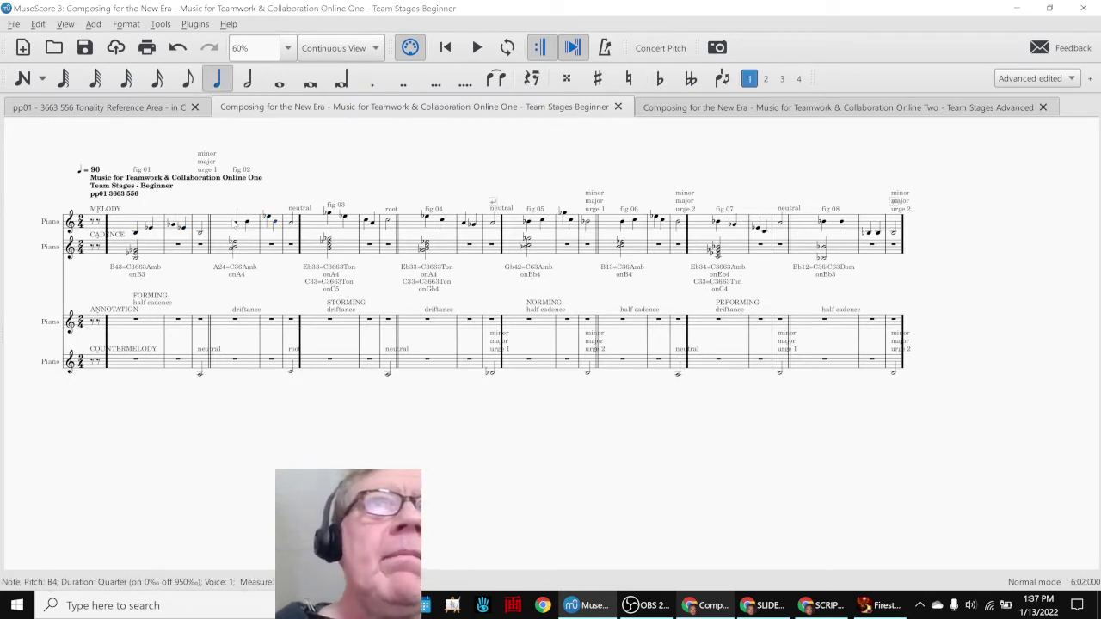
key(Right)
key(Right)
key(Right)
key(Right)
key(Right)
key(Right)
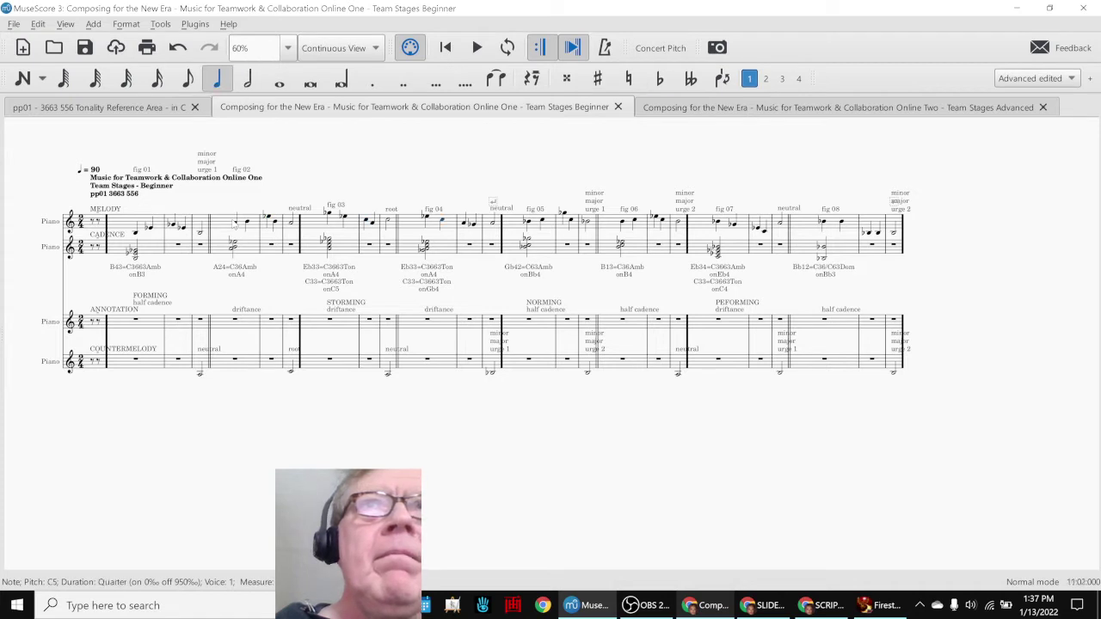
key(Right)
key(Right)
key(Right)
key(Right)
key(Right)
key(Right)
key(Right)
key(Right)
key(Right)
key(Right)
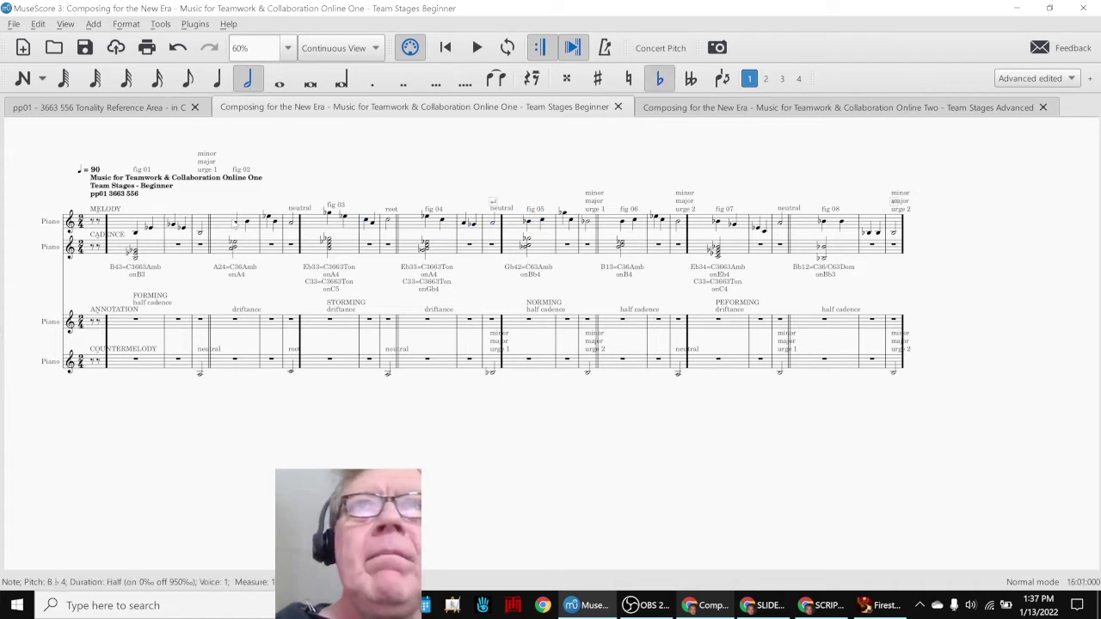
key(Right)
key(Right)
key(Right)
key(Right)
key(Right)
key(Right)
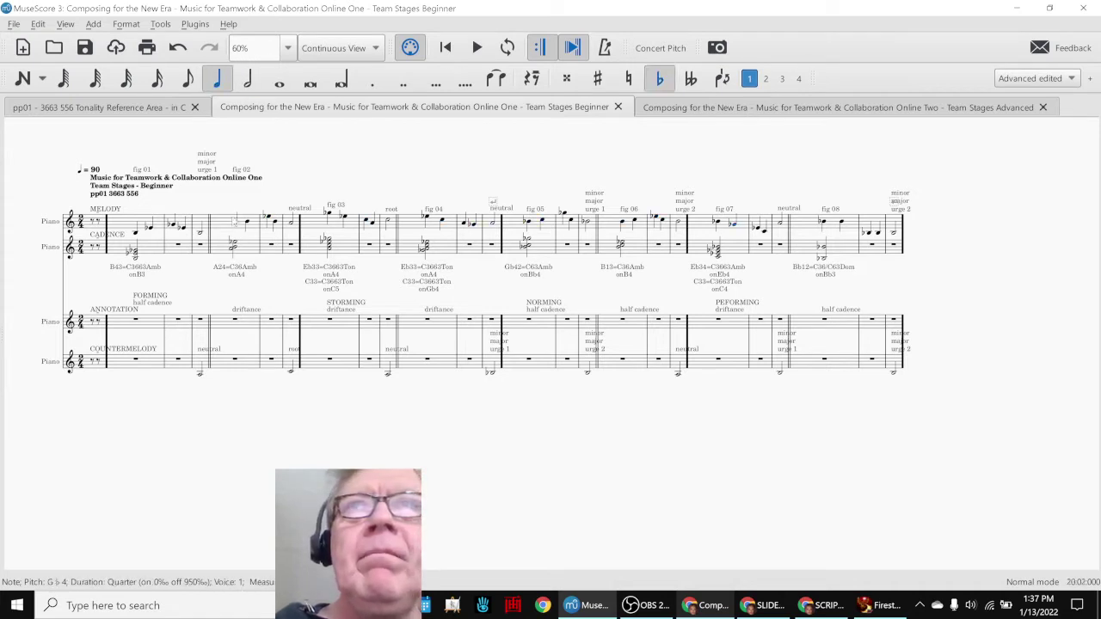
key(Right)
key(Right)
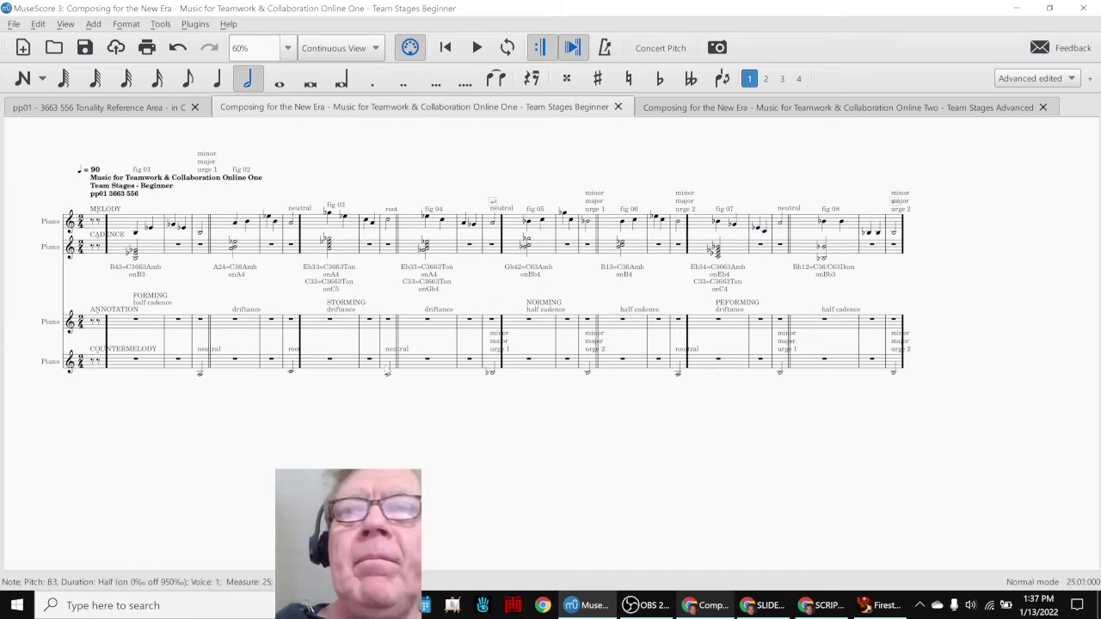
click(760, 605)
Open slide 4, select its Effective Teams Develop In Stages diagram, then return to the Beginner score
scroll(86, 404, down, 3)
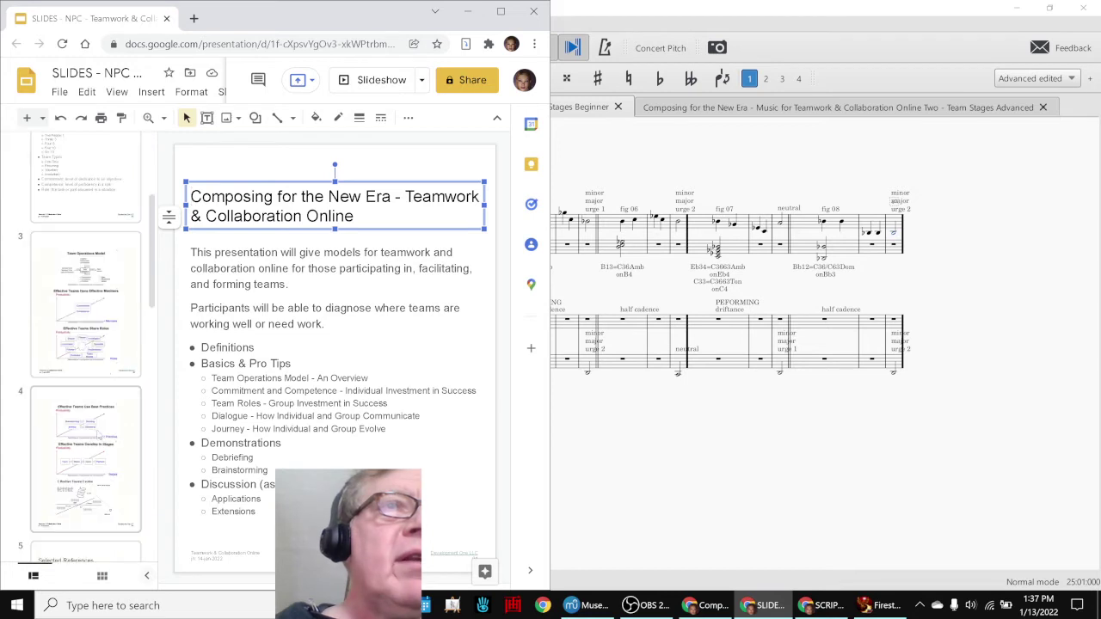
click(91, 416)
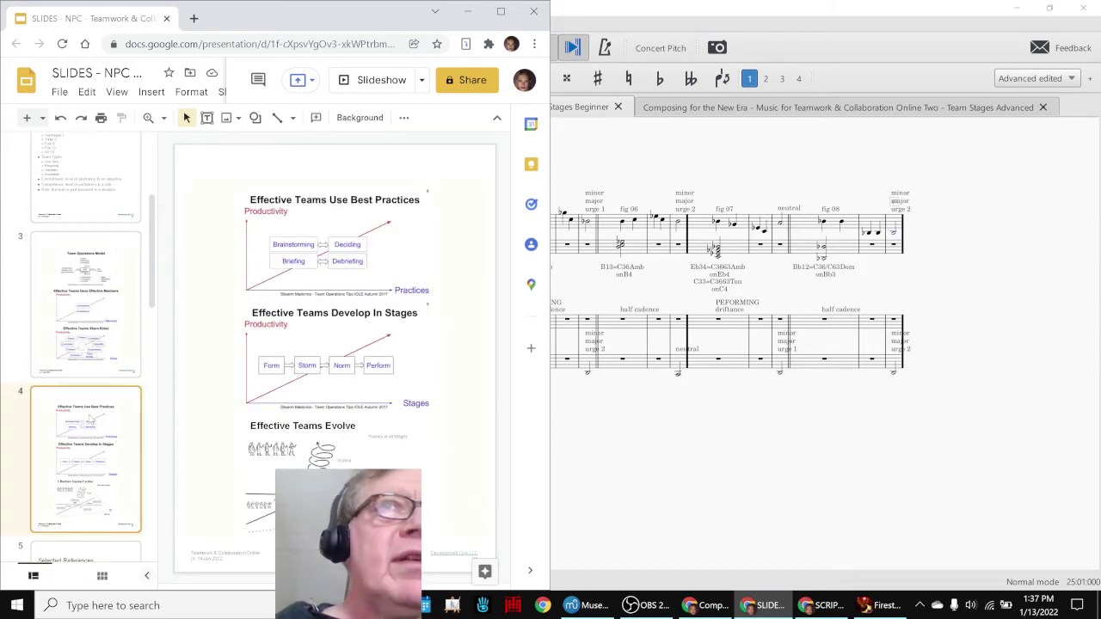
click(276, 372)
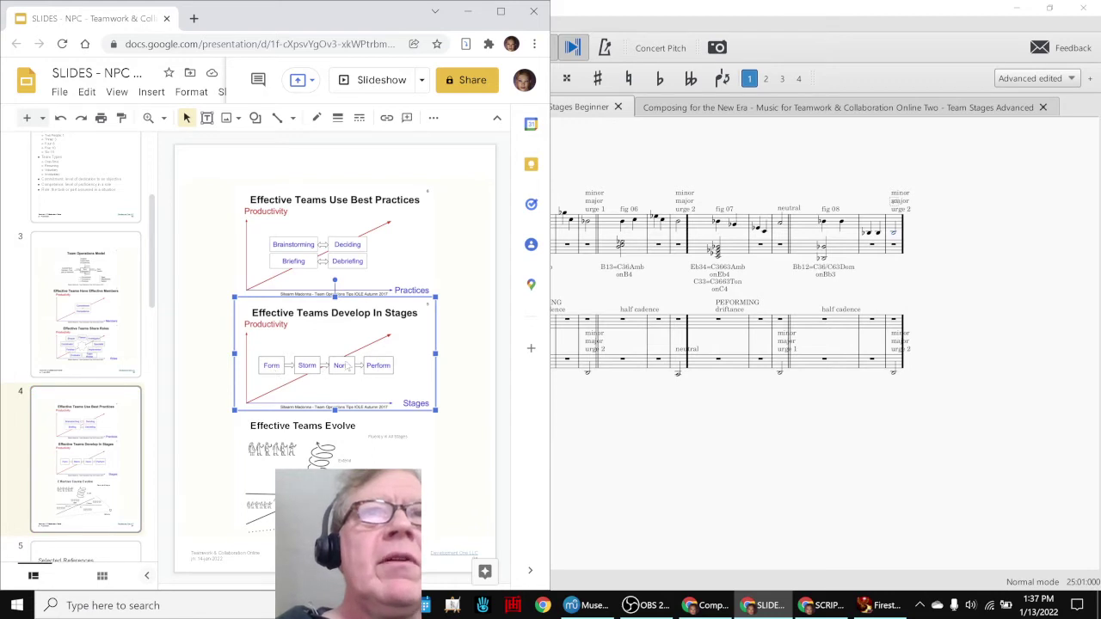
click(604, 419)
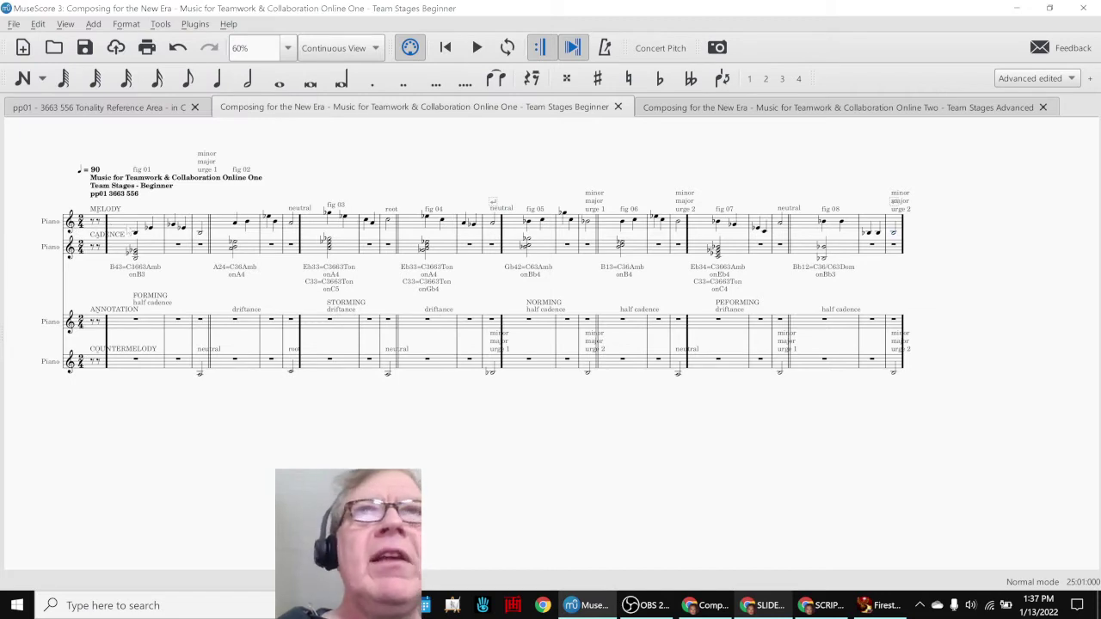
click(138, 243)
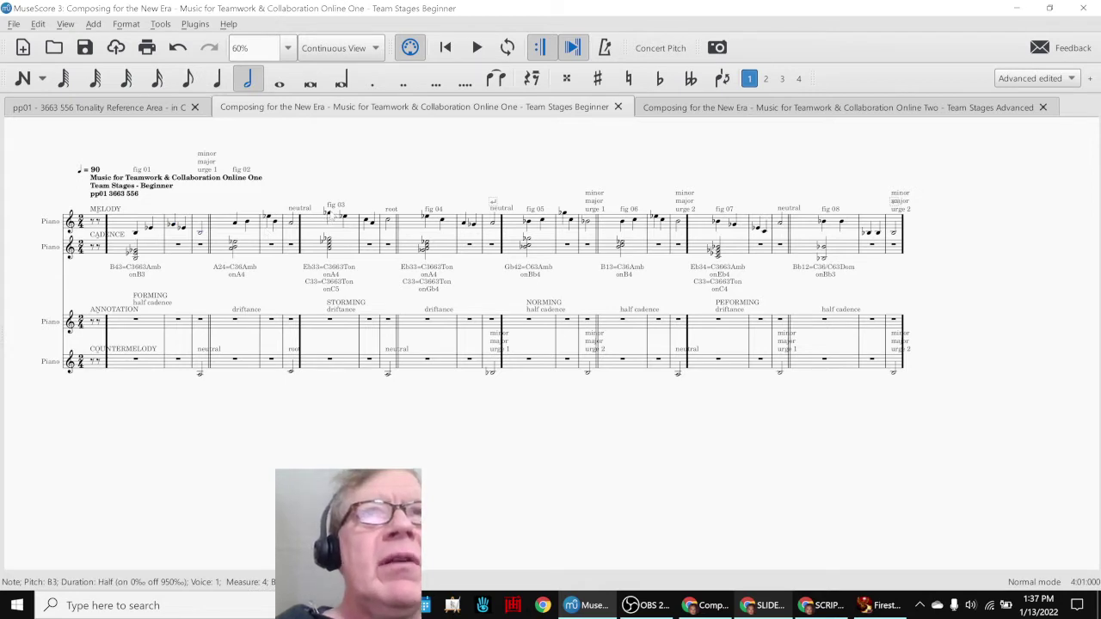
click(331, 216)
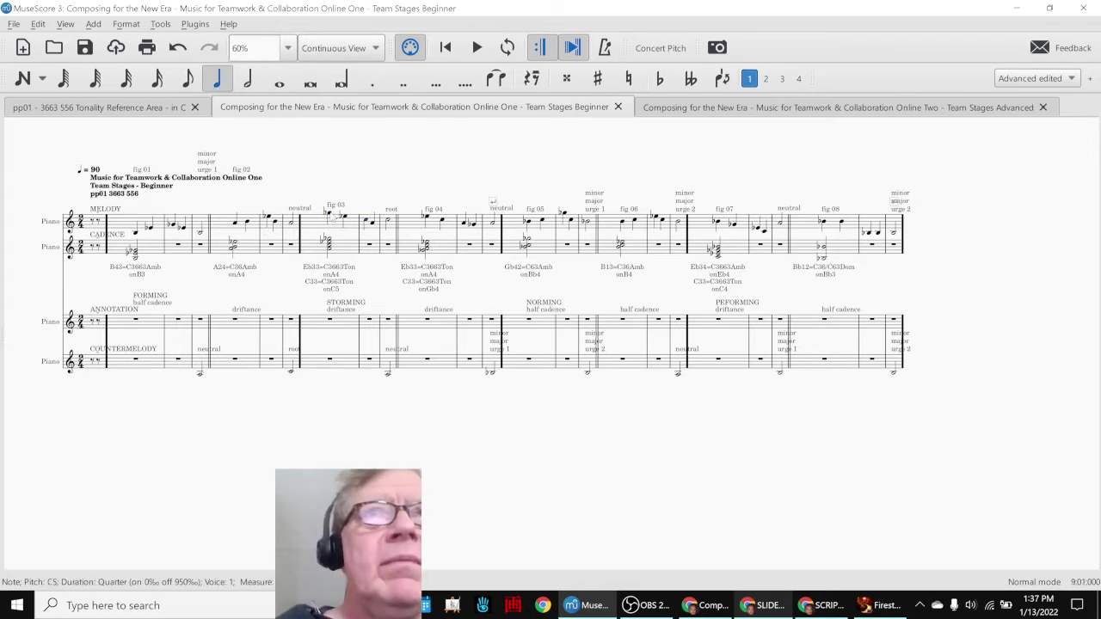
key(Right)
key(Right)
key(Right)
key(Right)
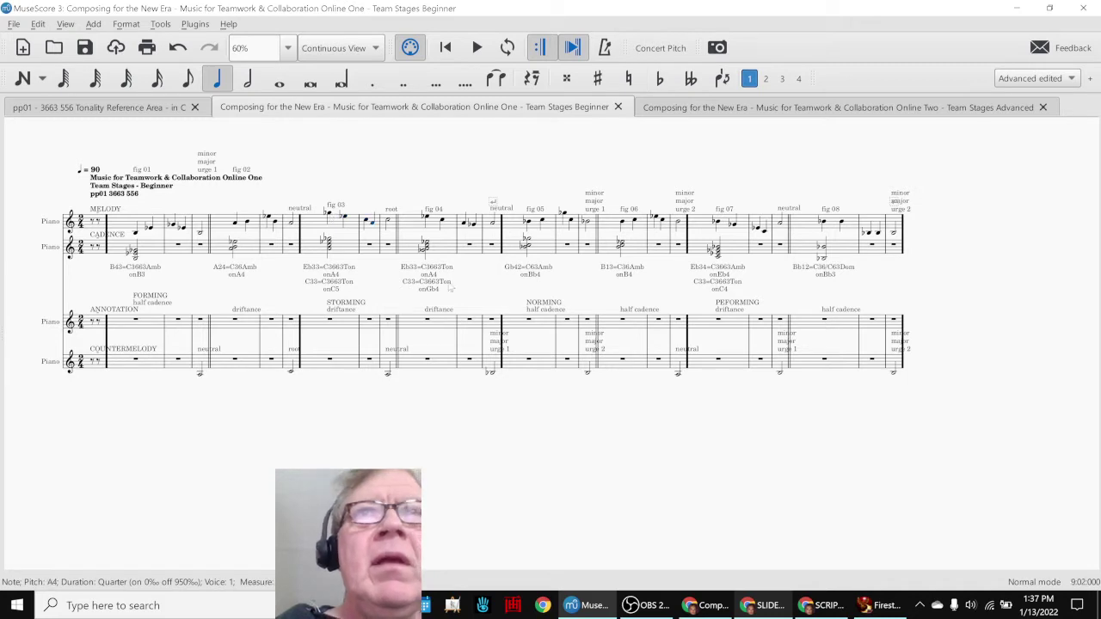
key(Escape)
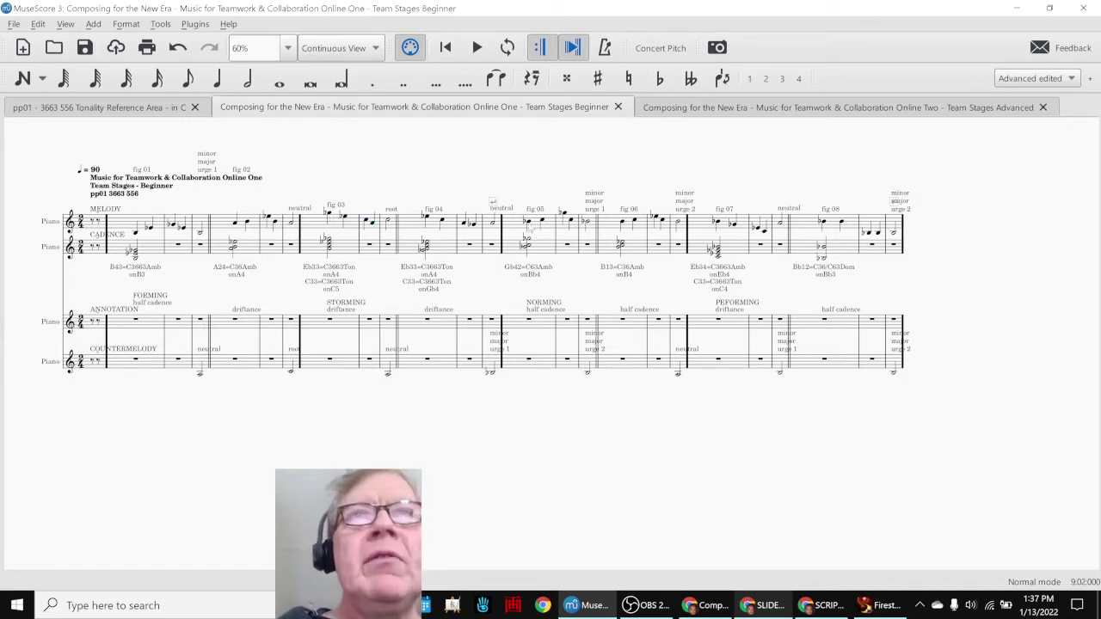
click(586, 221)
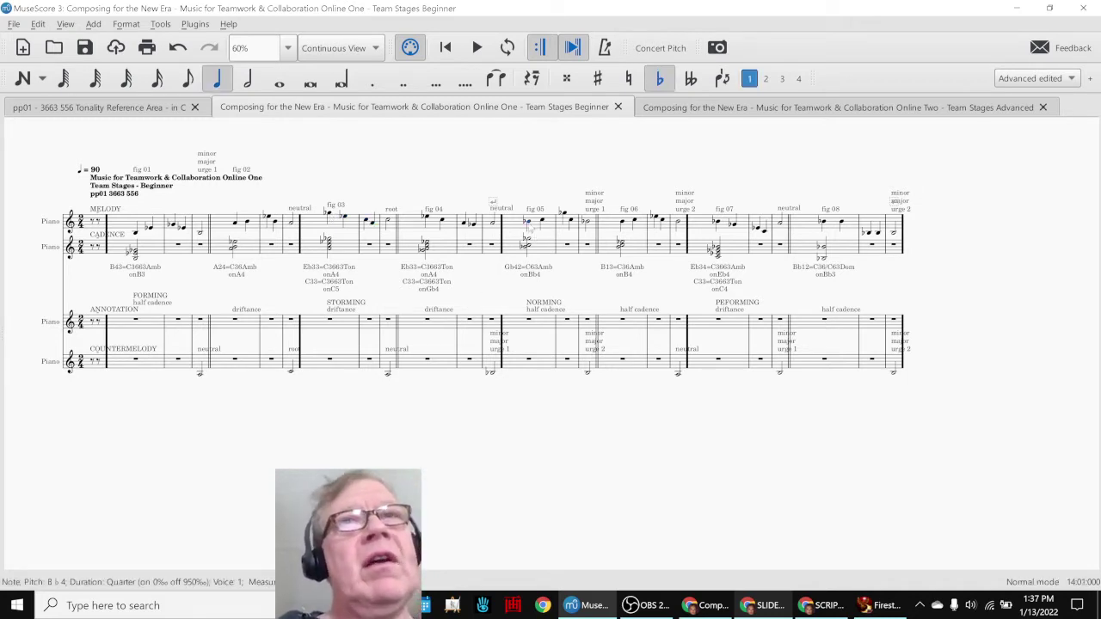
key(6)
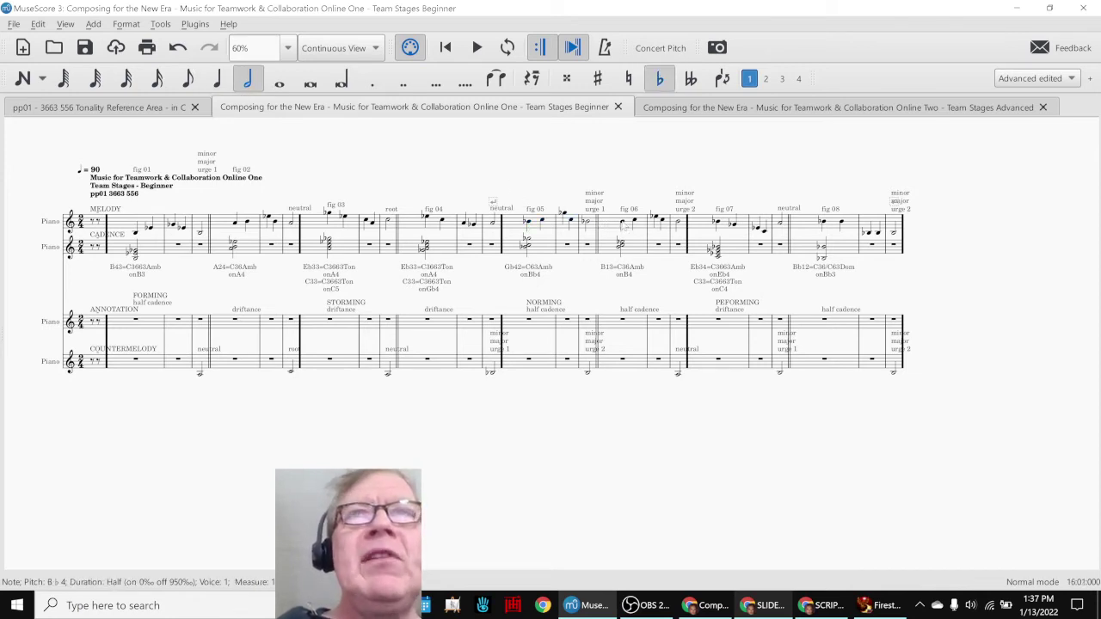
key(Up)
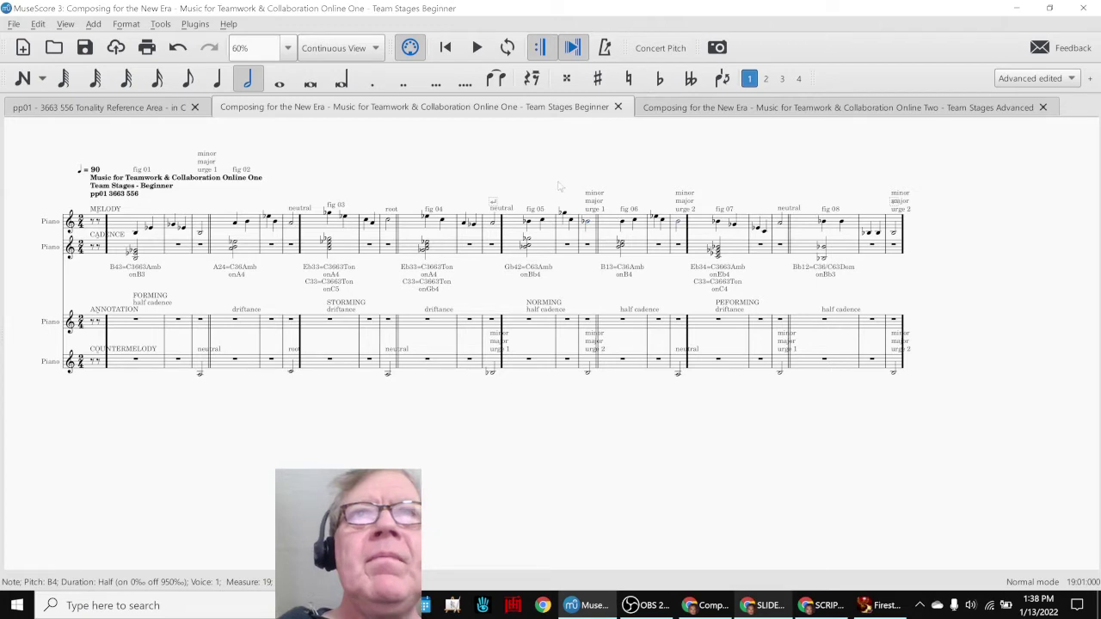
key(Escape)
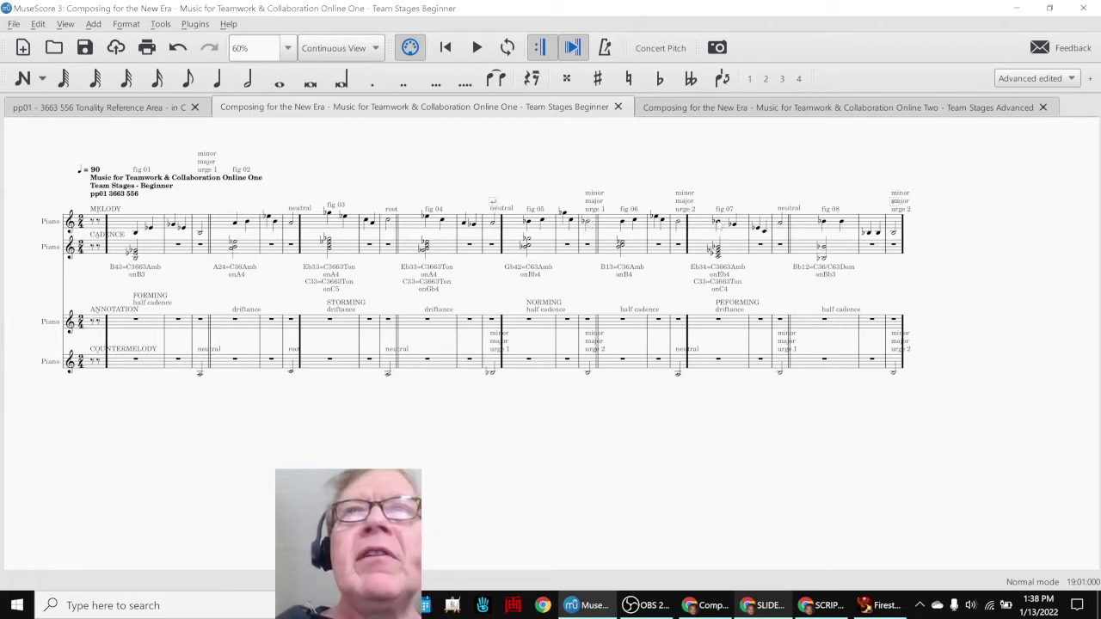
click(717, 223)
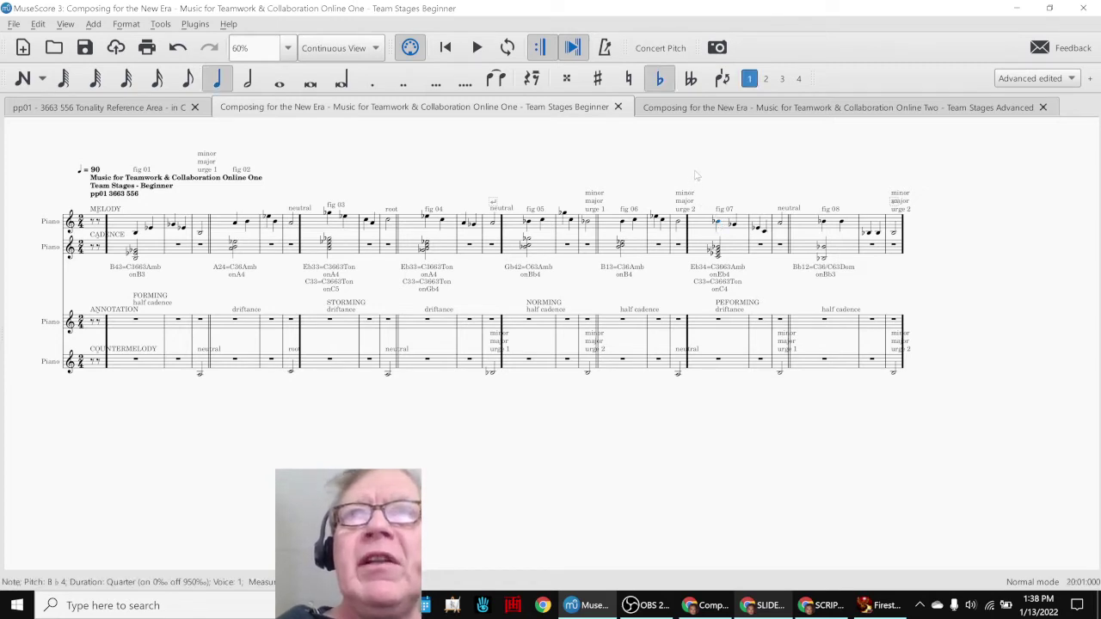
key(Right)
key(Right)
key(Right)
key(Right)
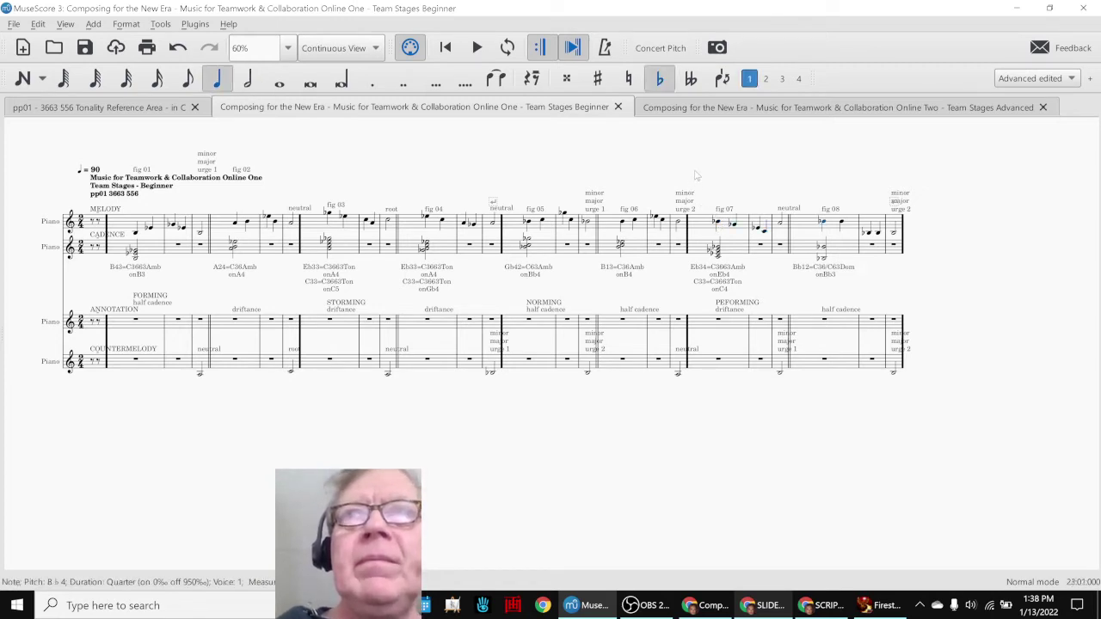
key(Right)
key(Right)
key(Right)
key(Right)
key(Escape)
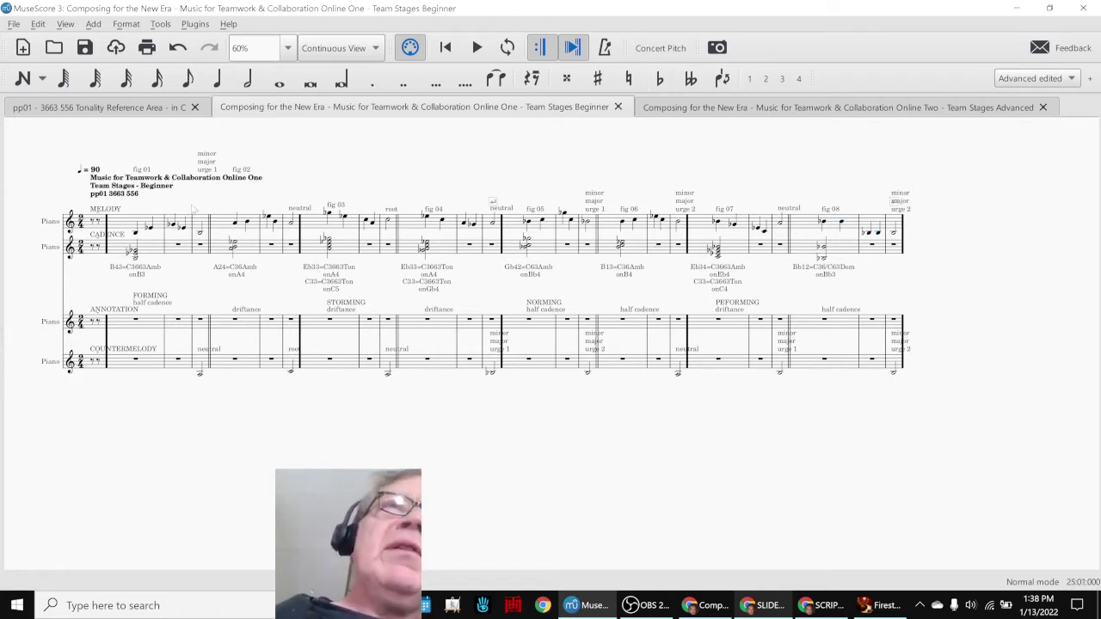
key(ctrl+Home)
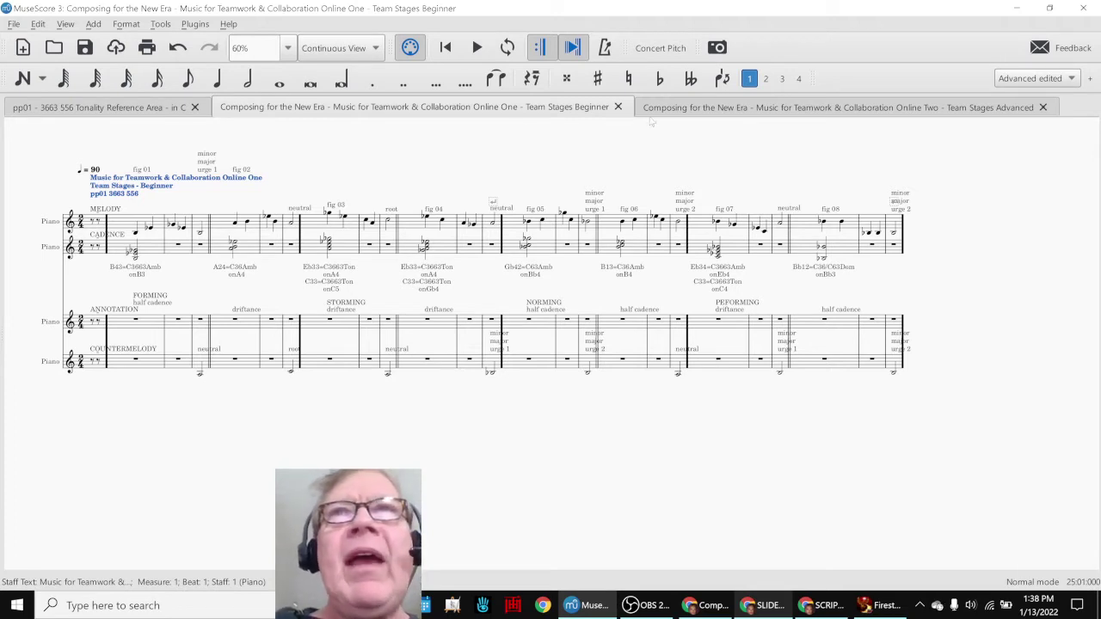
click(654, 110)
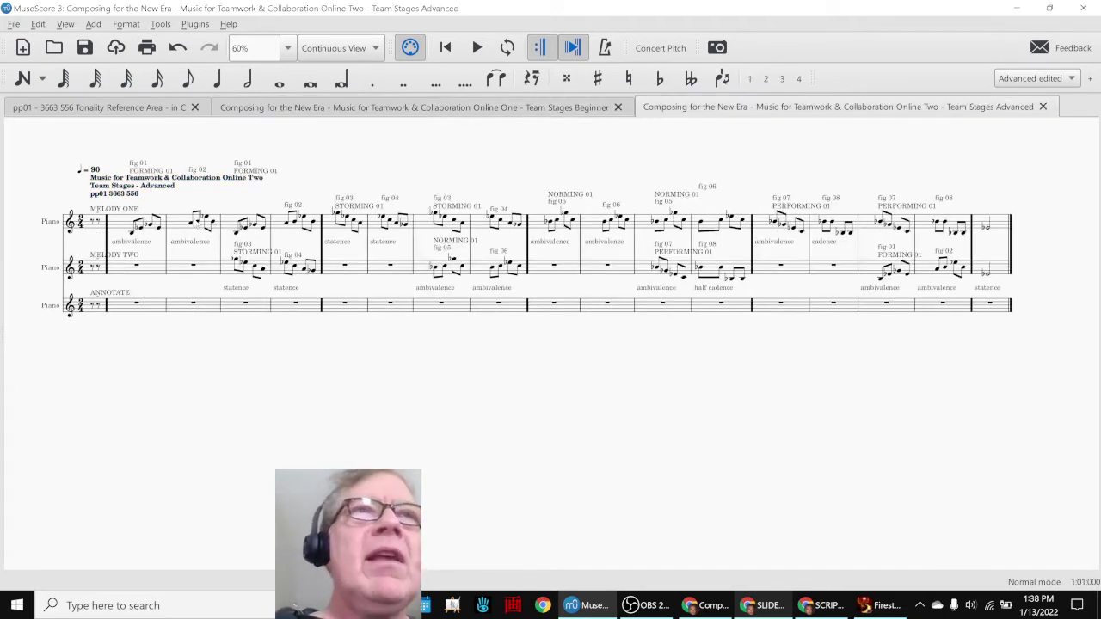
Fix the misspelled PEFORMING stage label to PERFORMING by inserting the missing R
click(275, 110)
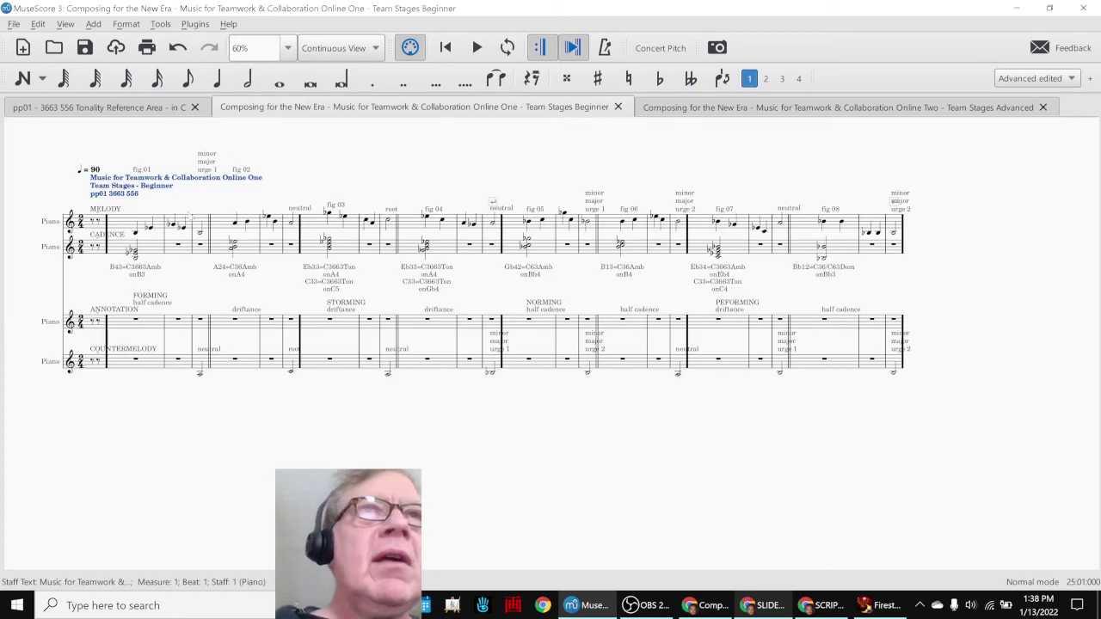
click(164, 297)
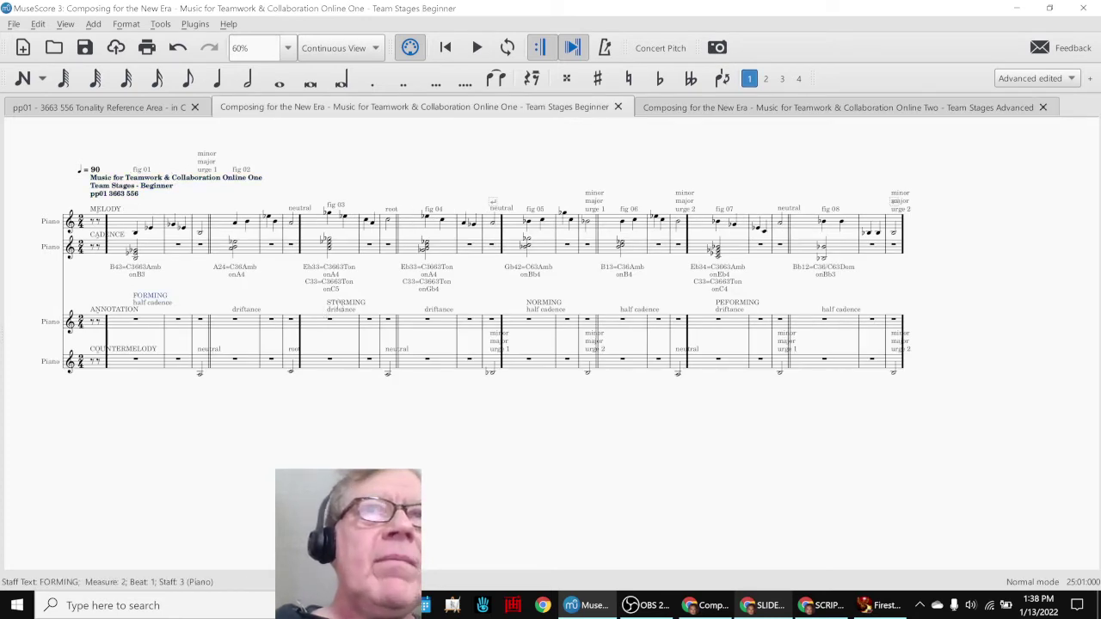
click(341, 304)
click(523, 305)
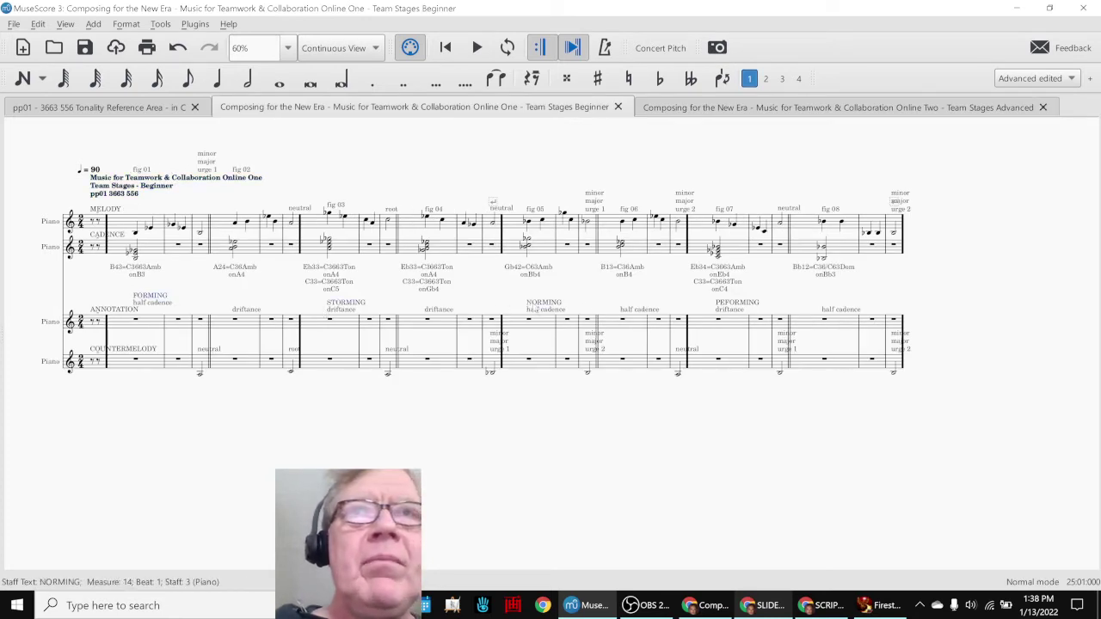
double_click(718, 306)
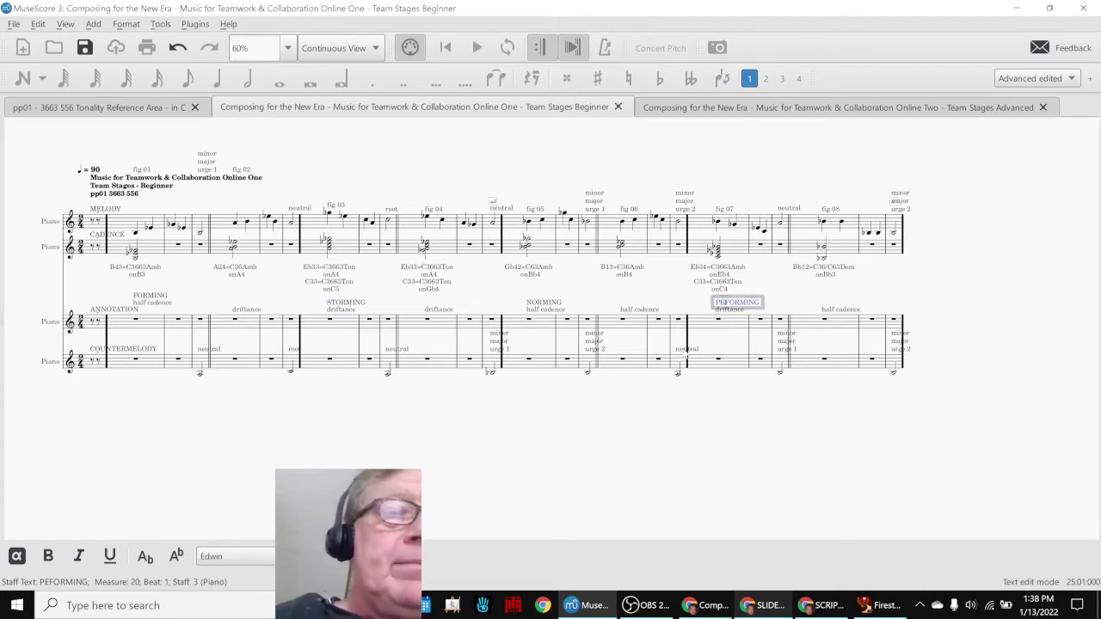
text(R)
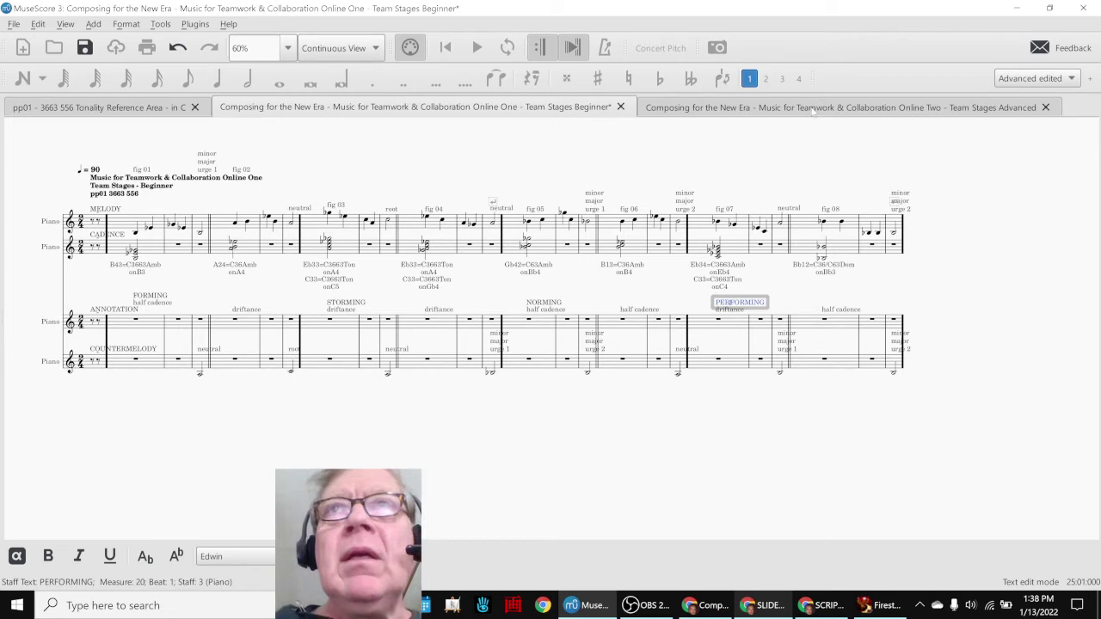
click(814, 162)
Save the corrected Beginner score with Ctrl+S, then select the fig 03 label in the Advanced score
click(809, 115)
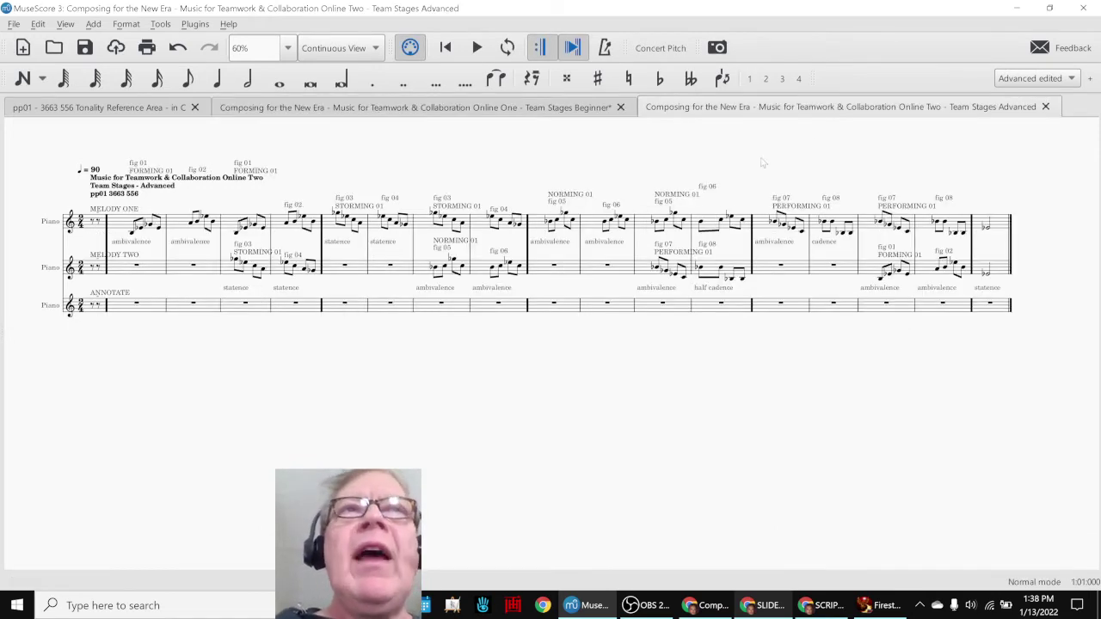
click(515, 103)
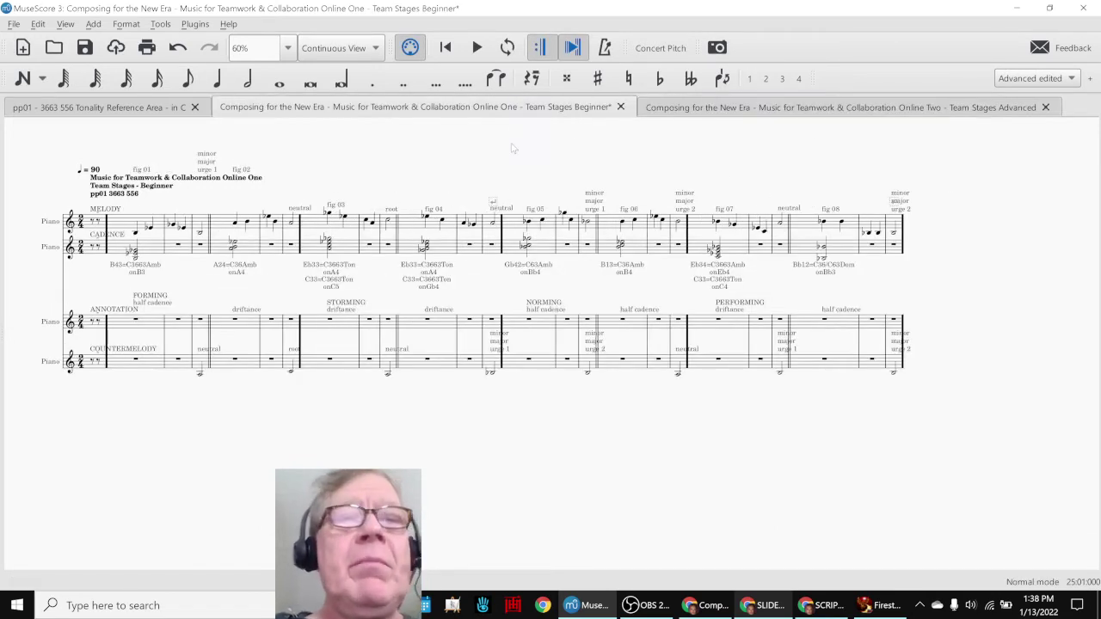
key(ctrl+s)
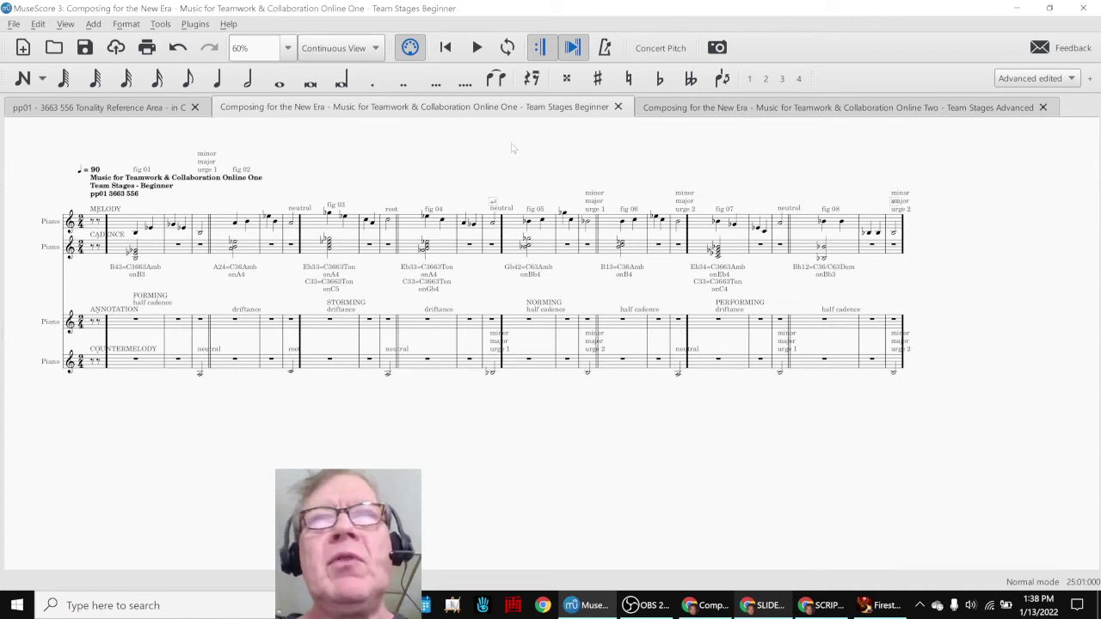
click(665, 118)
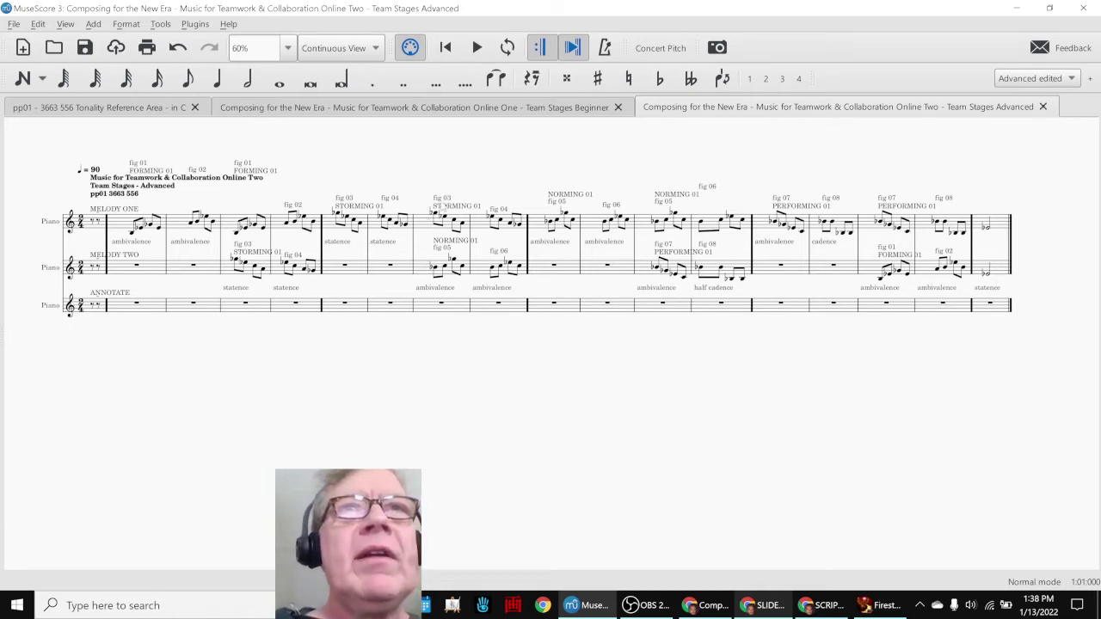
click(444, 201)
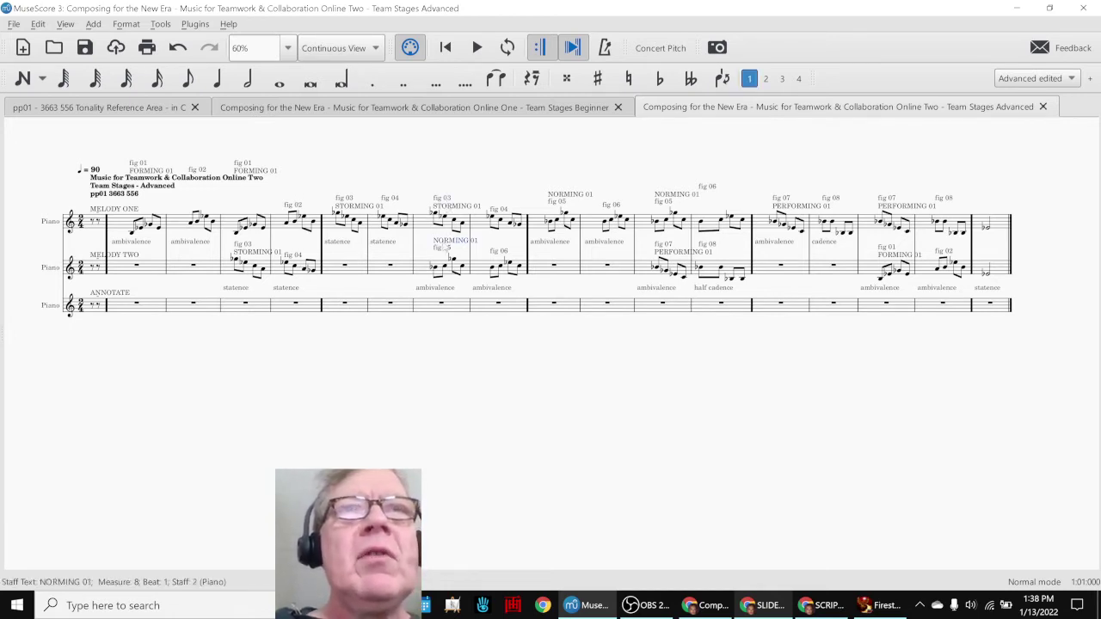
key(ctrl+Home)
key(Escape)
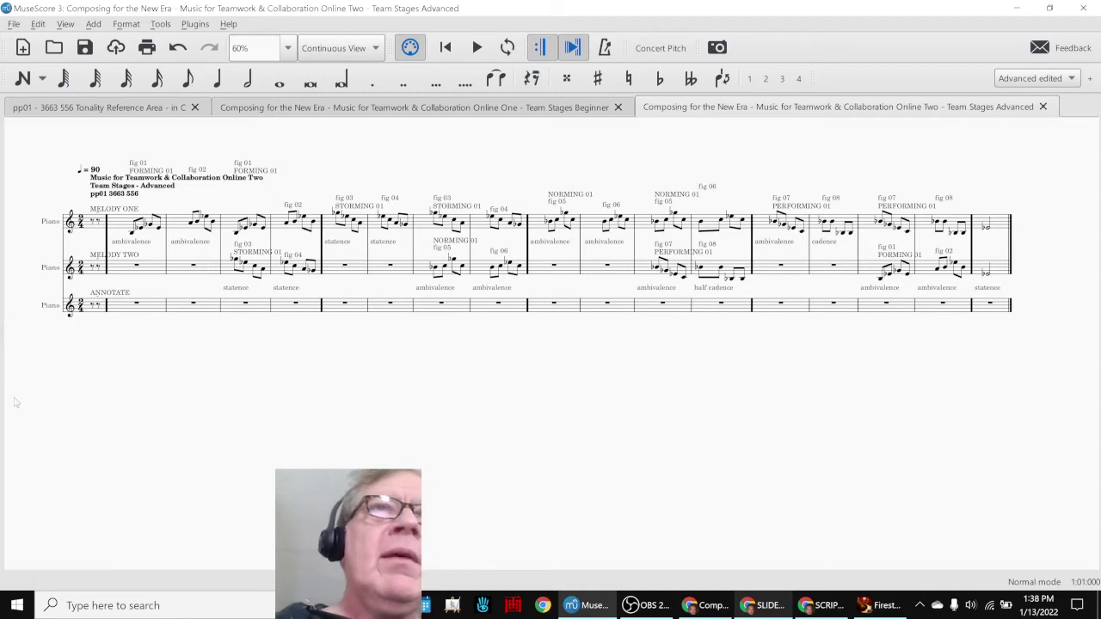
key(ctrl+Home)
key(Escape)
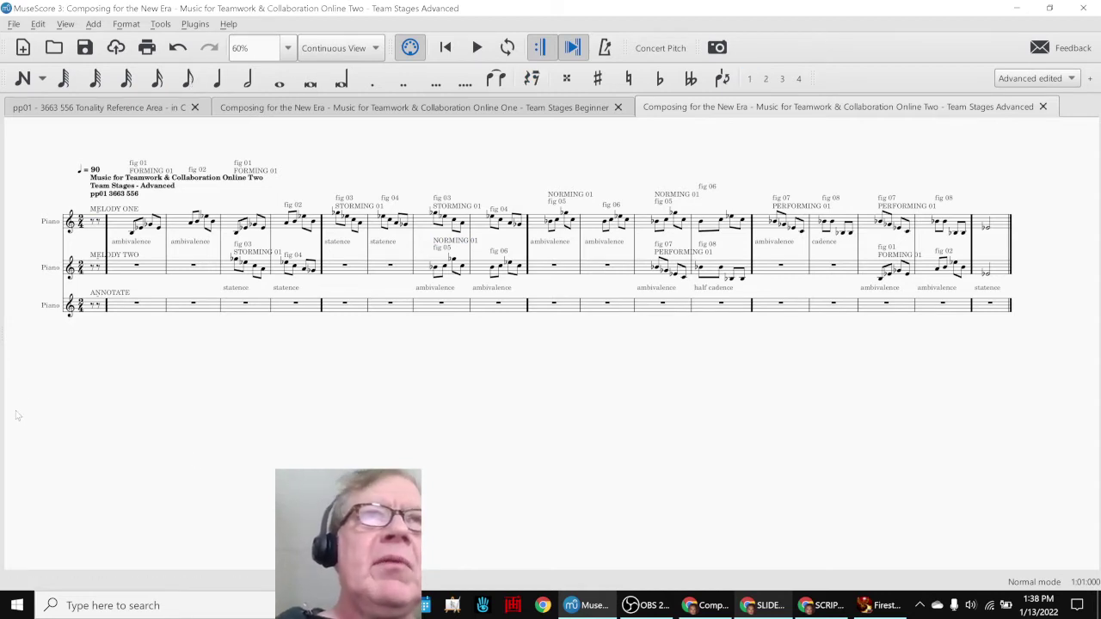
key(space)
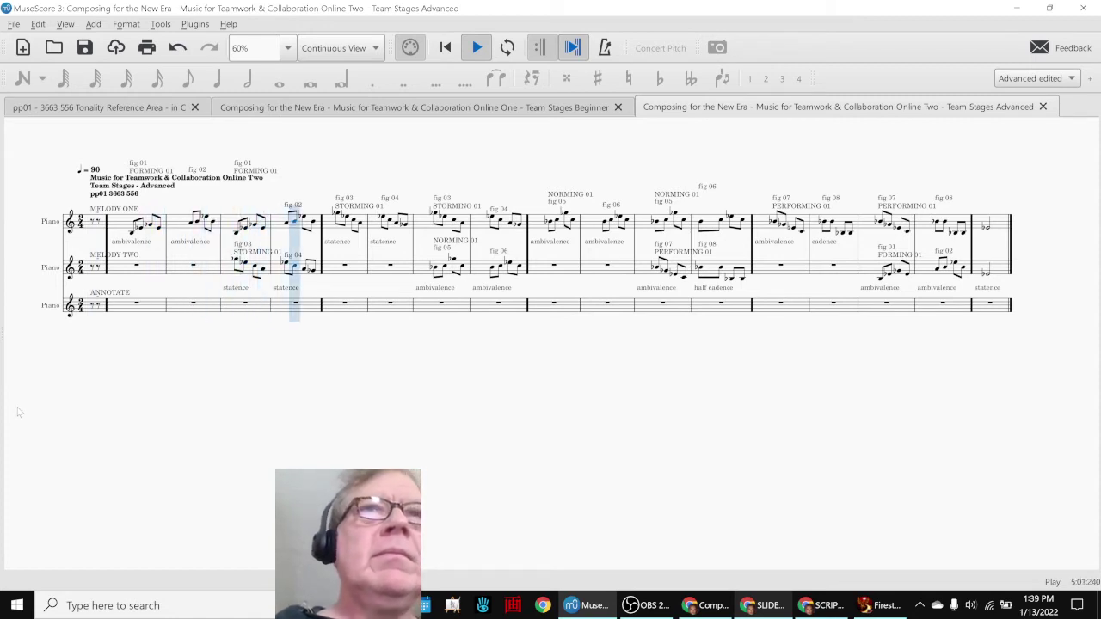
key(space)
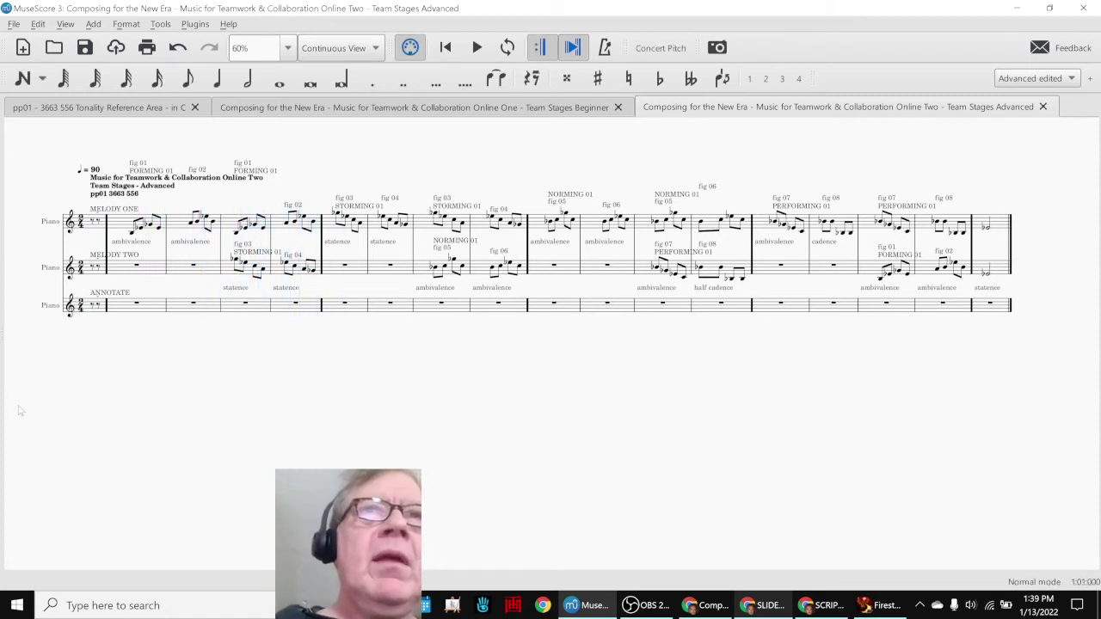
Return to the Team Stages Beginner score and jump to its first measure
click(247, 110)
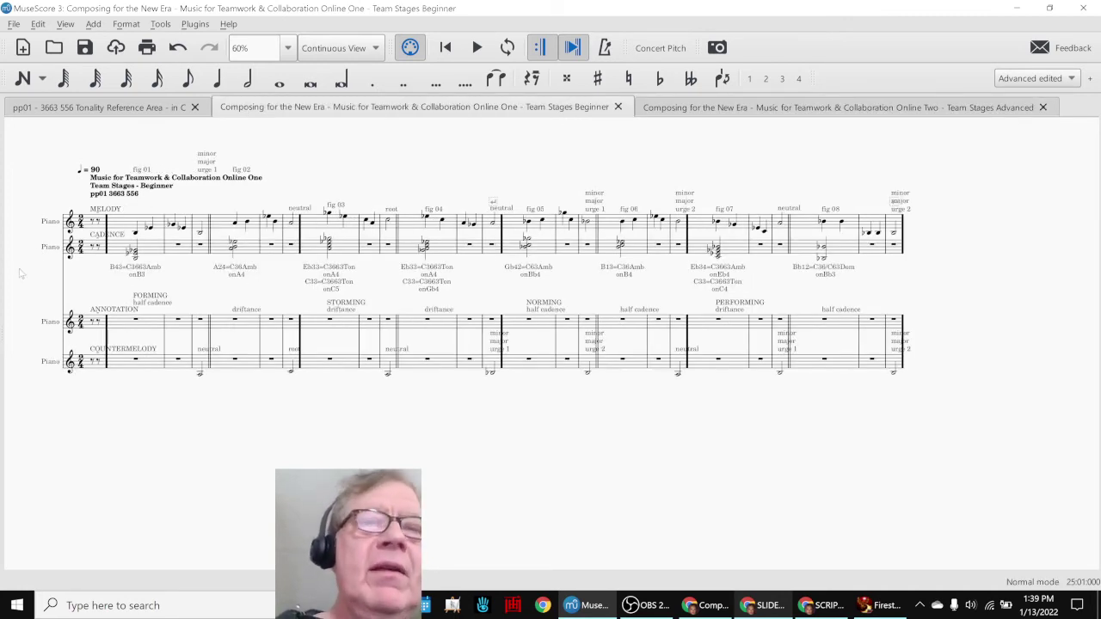
key(ctrl+Home)
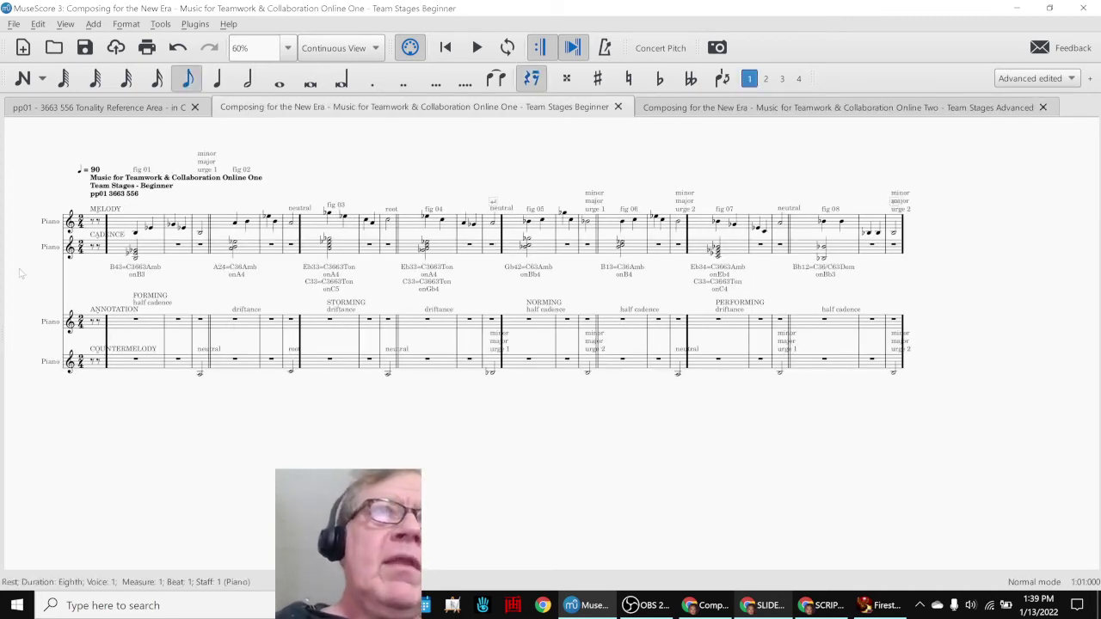
key(Escape)
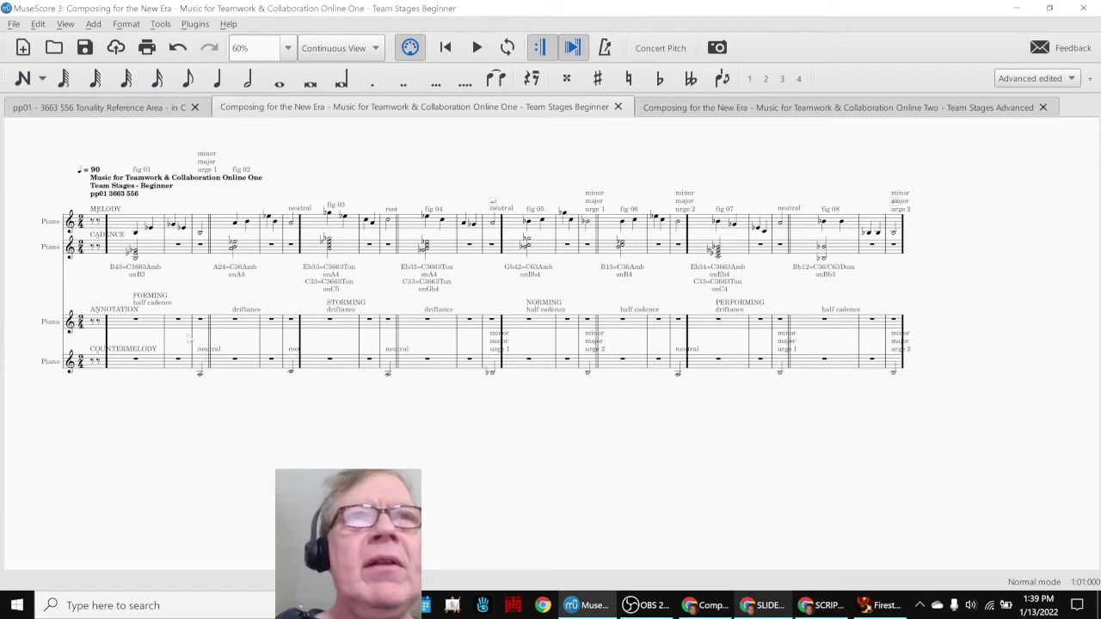
Highlight the measure 4 half note and Cadence measures 5 and 9, then play the Beginner score
click(201, 376)
click(244, 251)
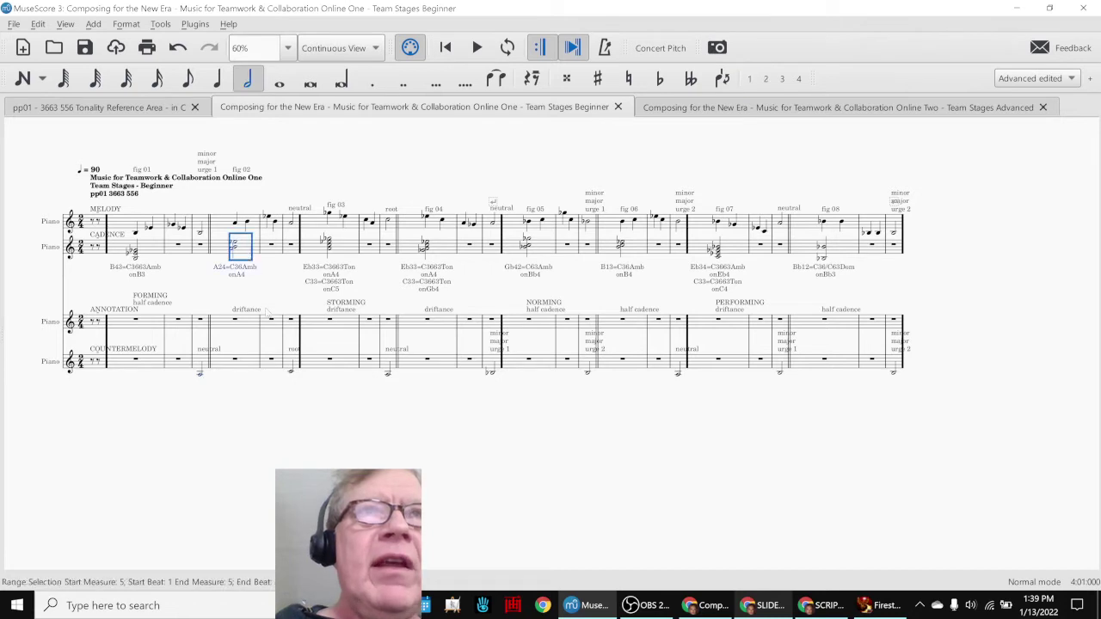
click(290, 376)
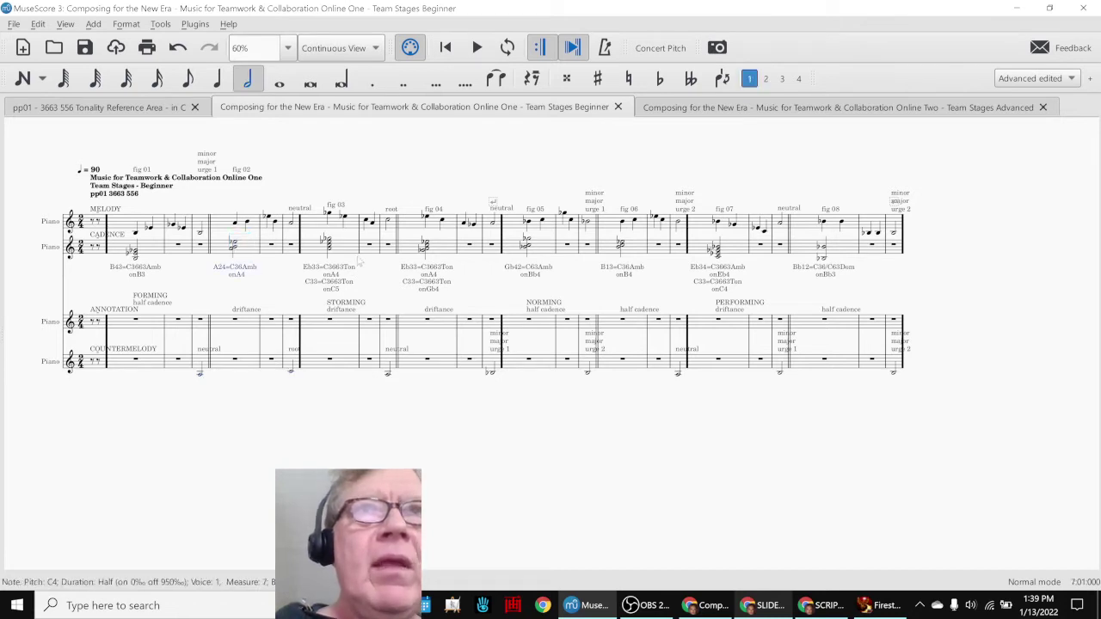
click(368, 250)
click(30, 286)
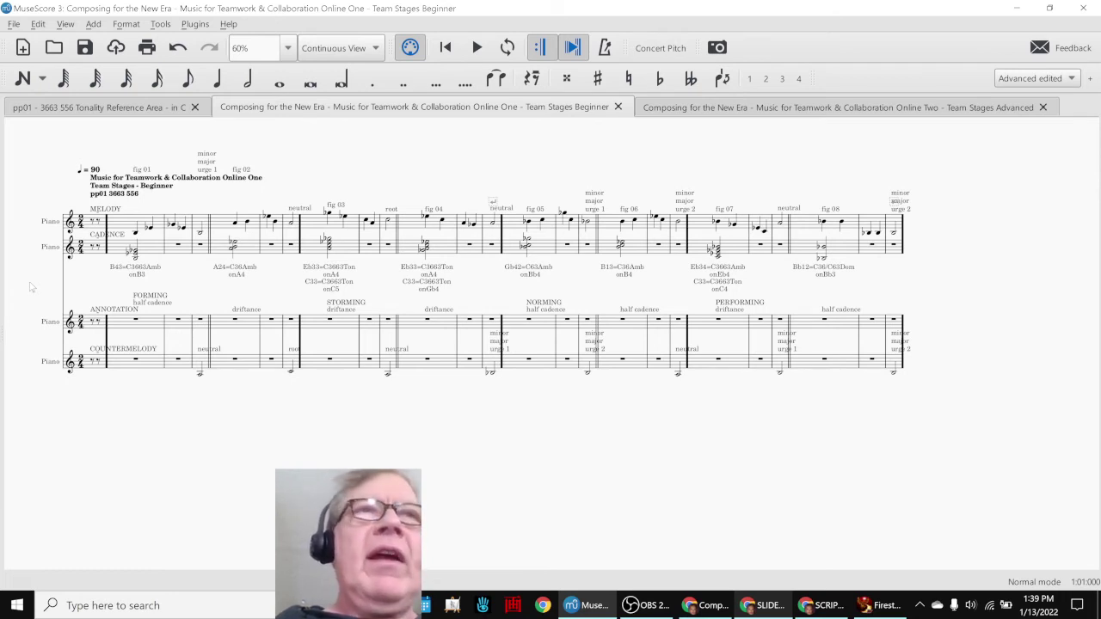
key(space)
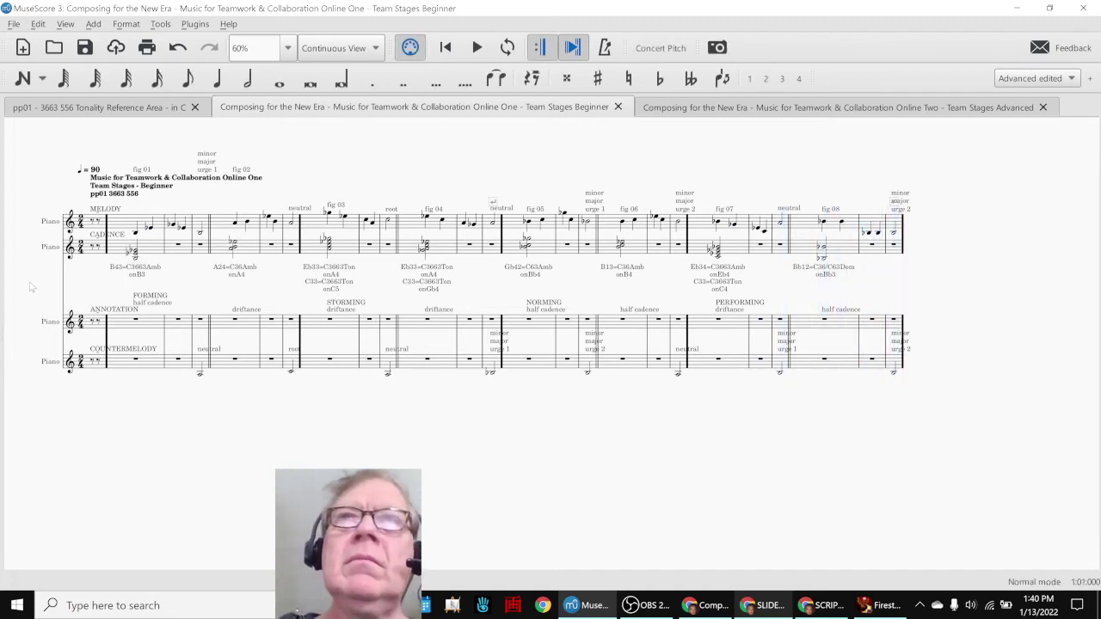
click(653, 114)
Play back the Team Stages Advanced score from the first rest of measure 1
key(ctrl+Home)
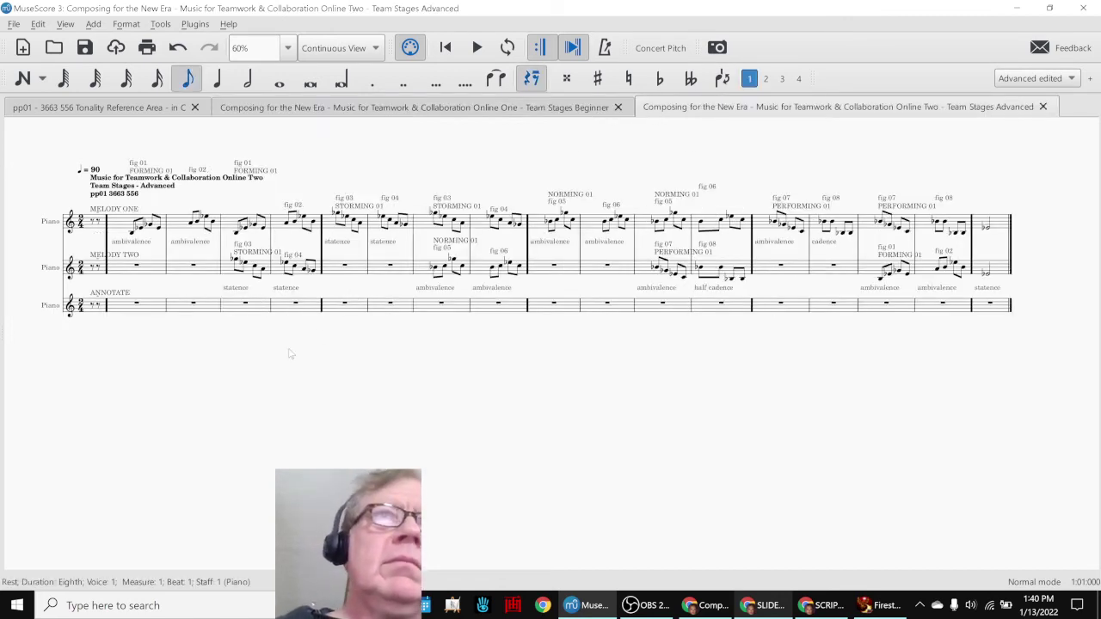
key(space)
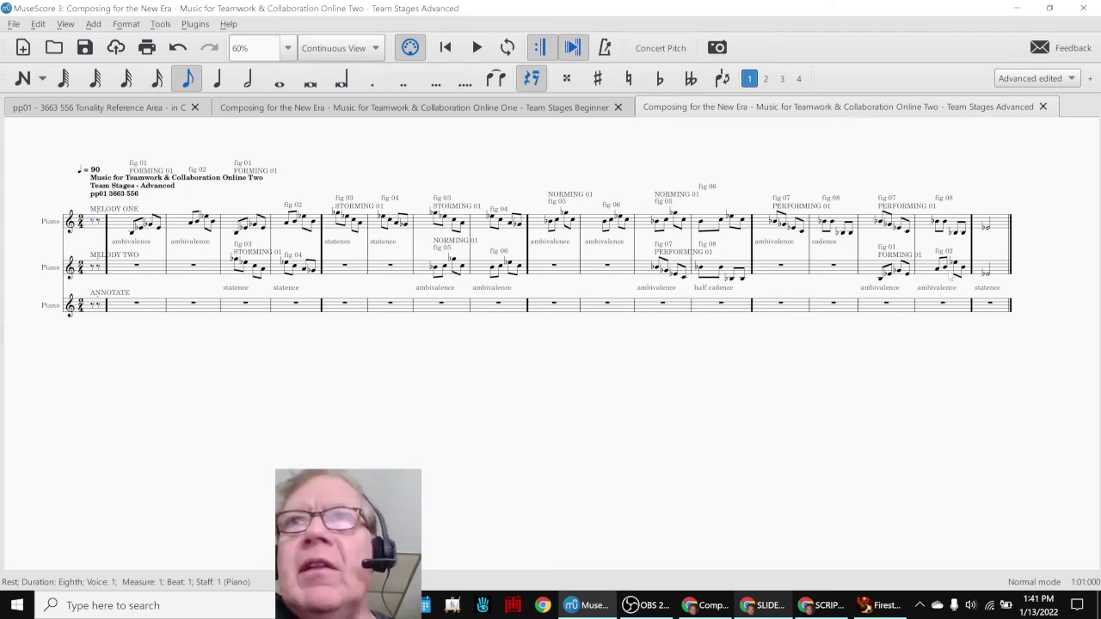
click(750, 609)
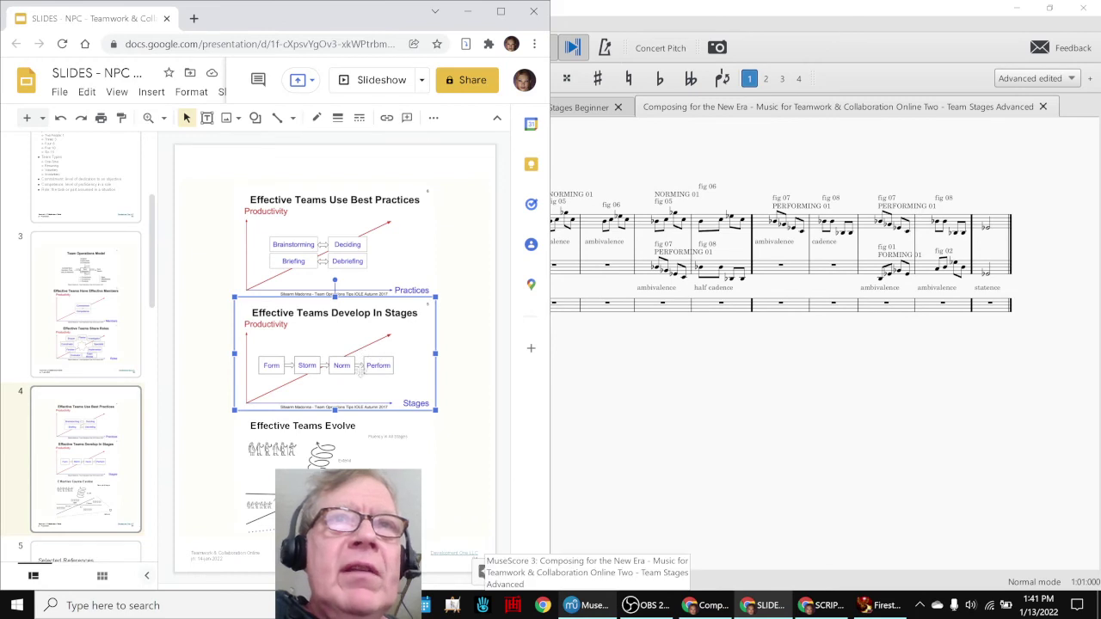
click(379, 448)
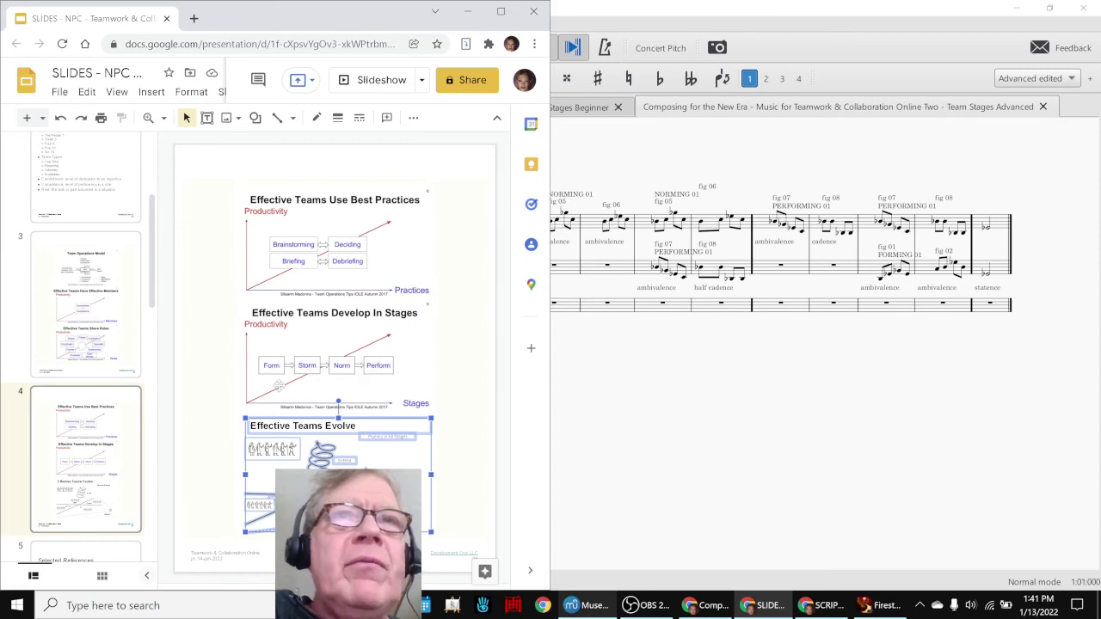
click(687, 409)
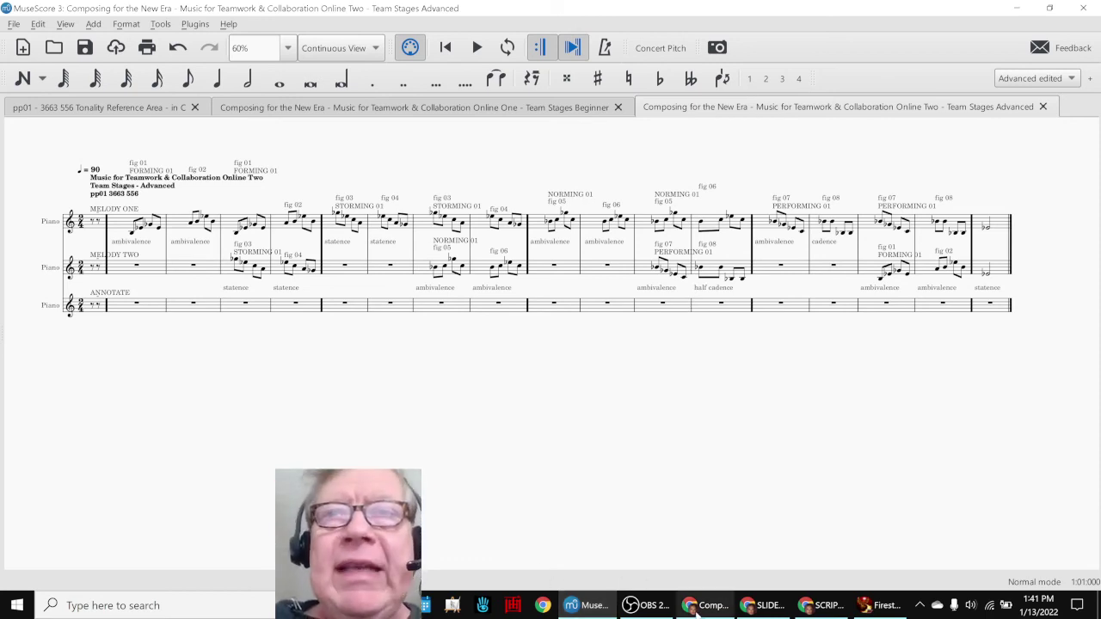
click(727, 609)
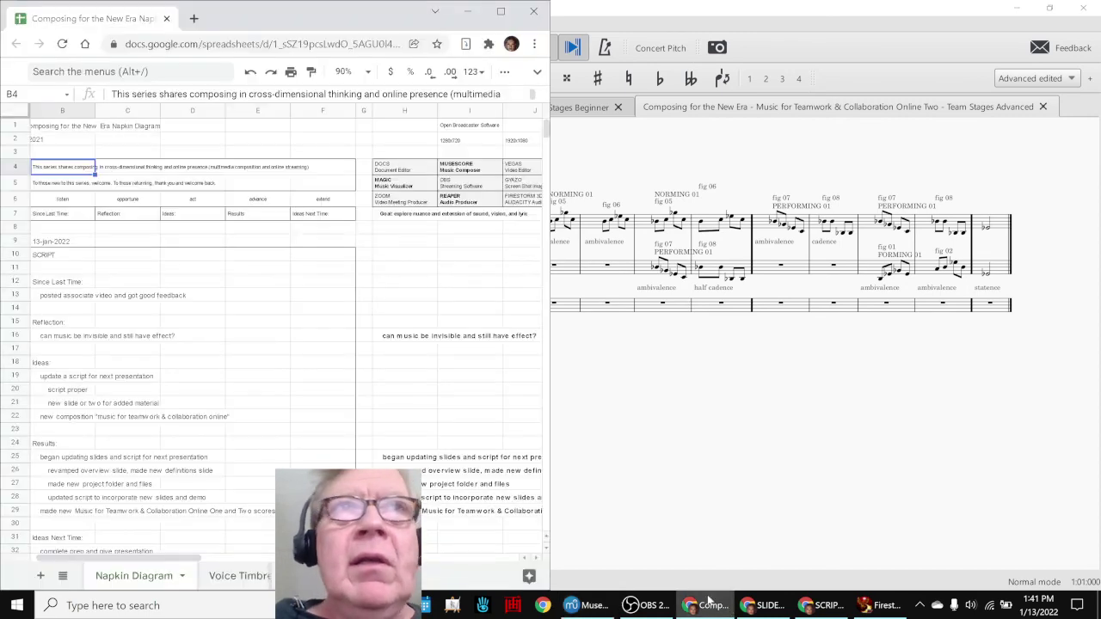
Look over the acknowledgment entries in B38 through B43 of the notes sheet
click(207, 402)
key(Home)
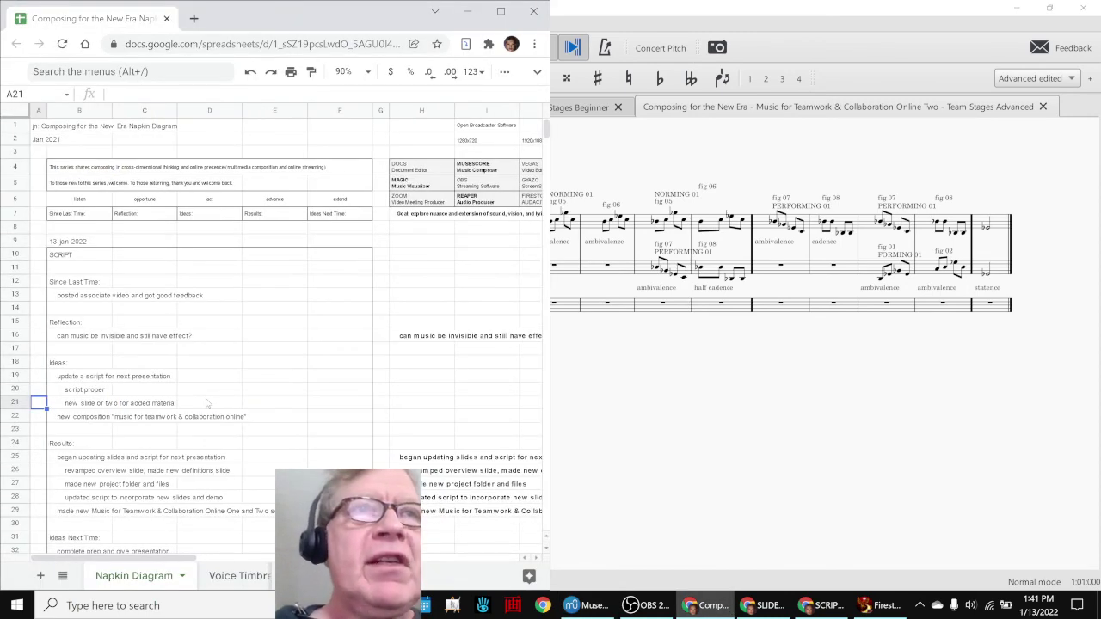
scroll(75, 410, down, 3)
click(60, 439)
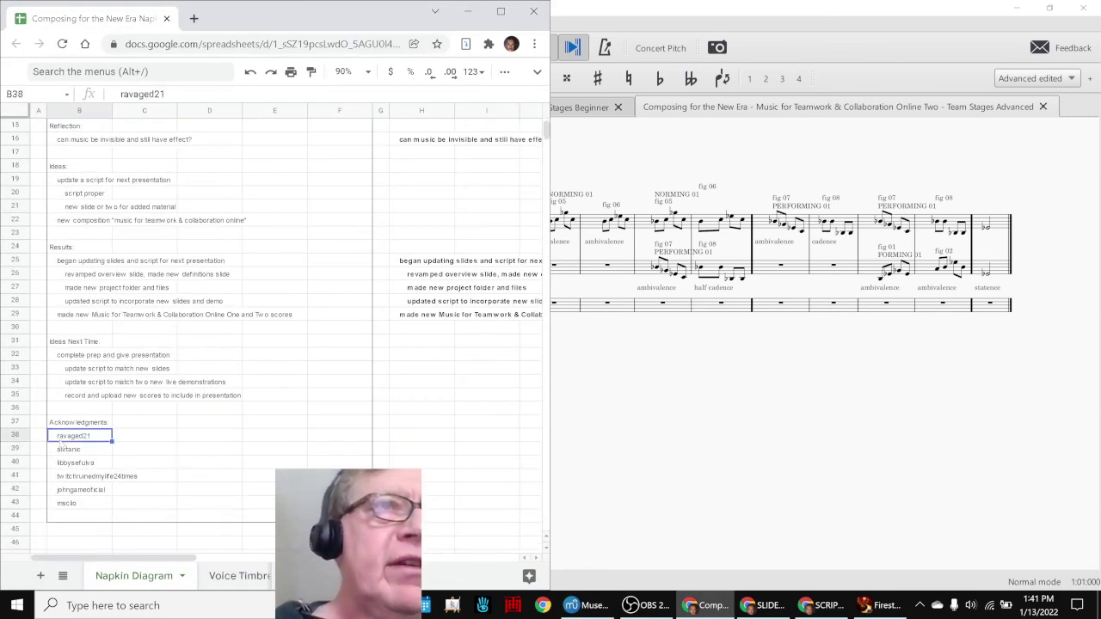
click(64, 453)
click(73, 465)
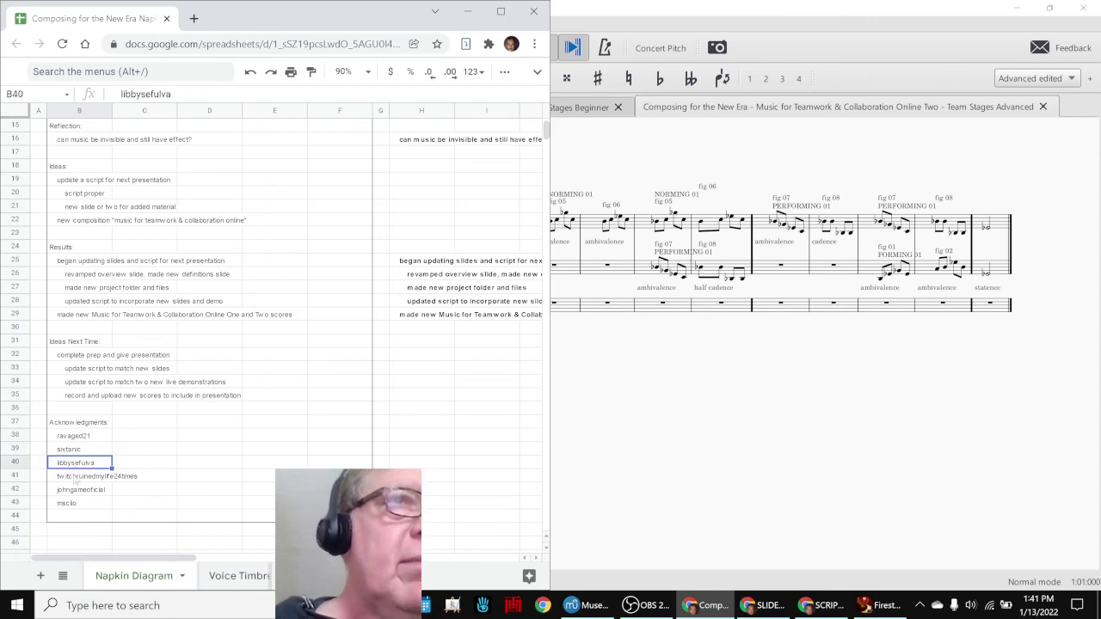
click(74, 479)
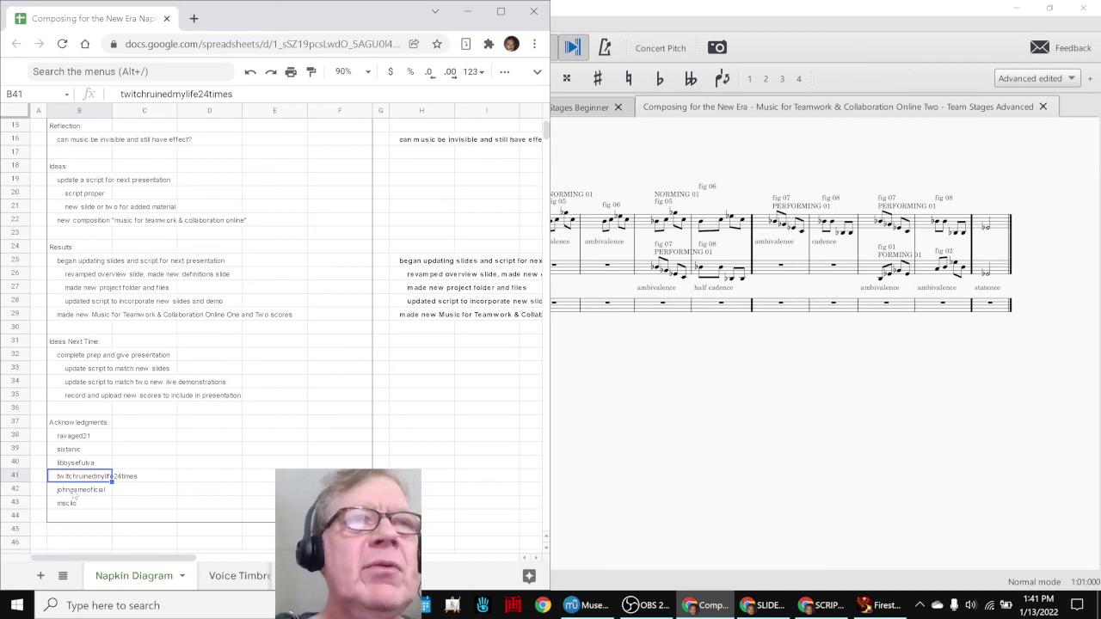
click(74, 492)
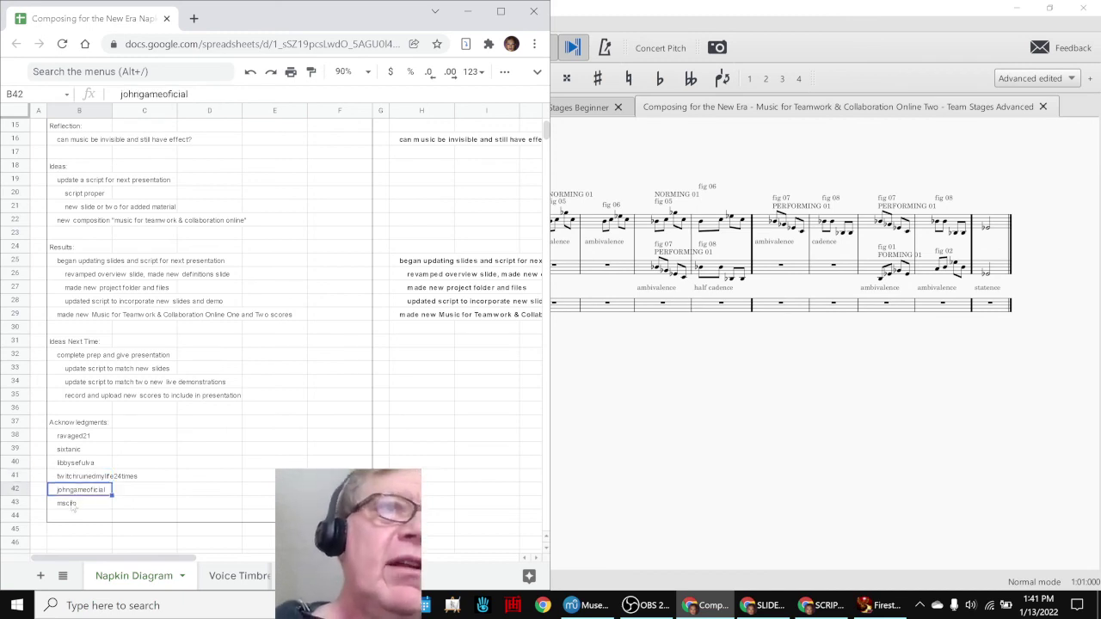
click(73, 504)
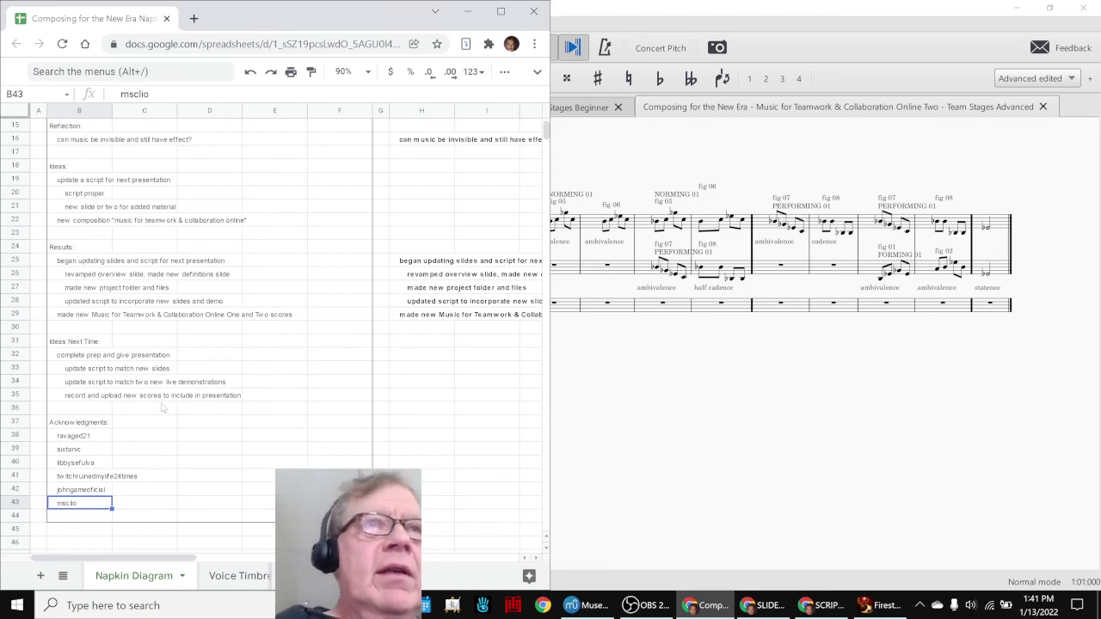
Add 'tbd' in cell B36 as a new Ideas Next Time item
click(120, 356)
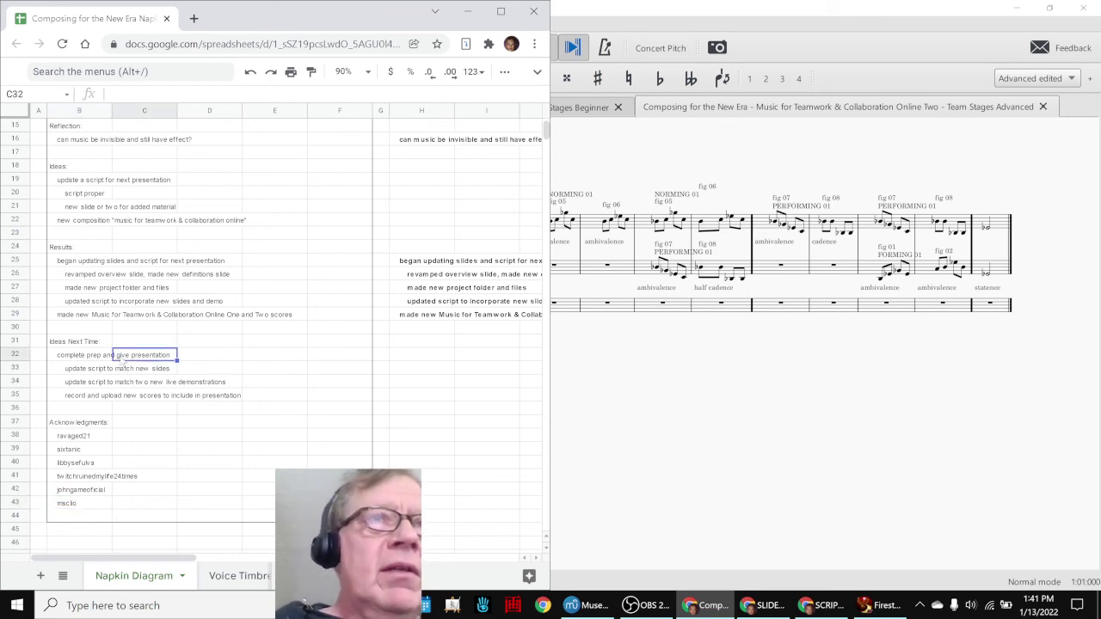
click(126, 371)
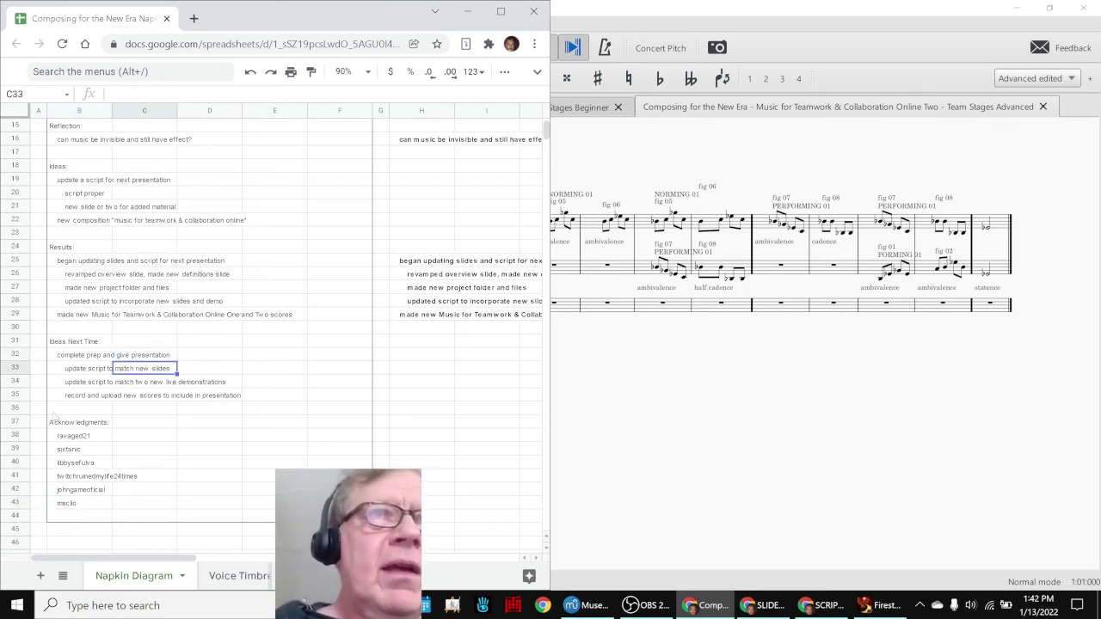
click(60, 414)
double_click(82, 411)
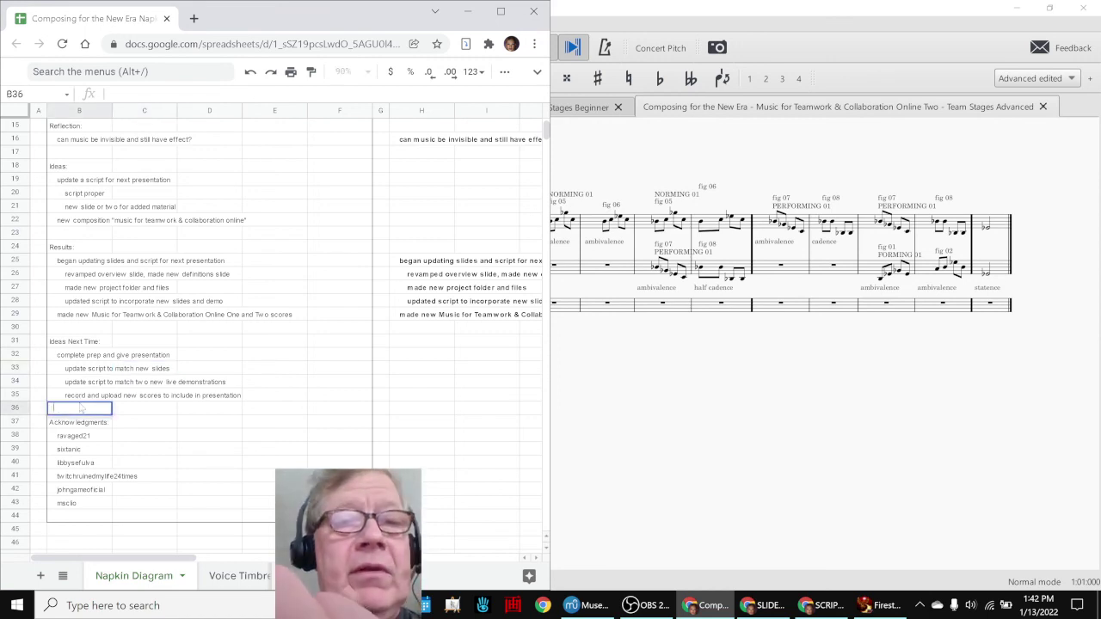
text(tbd)
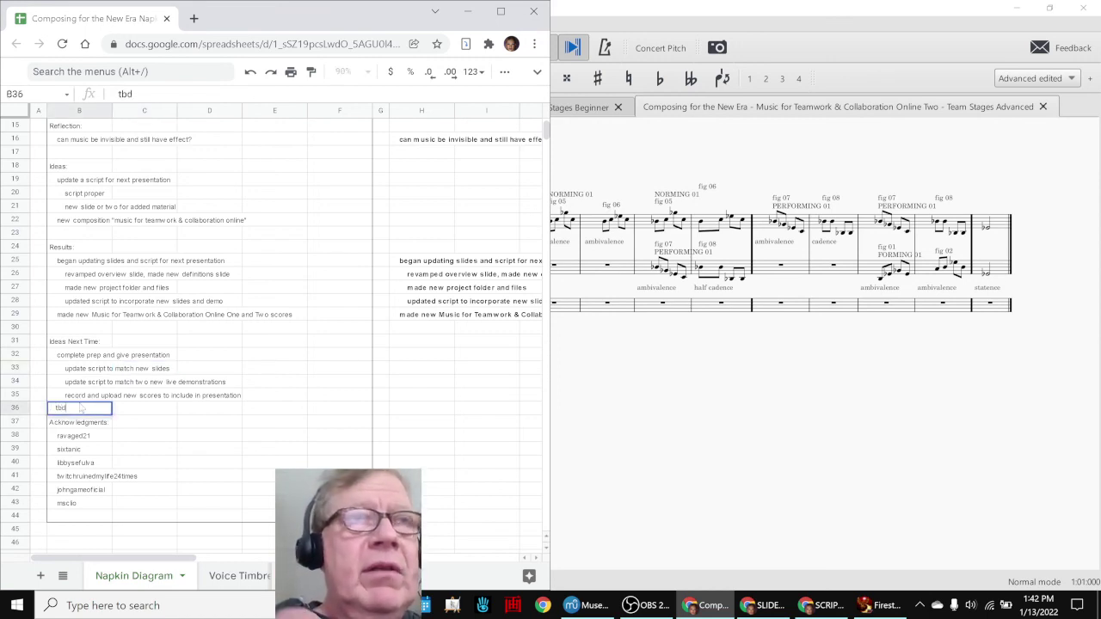
key(Return)
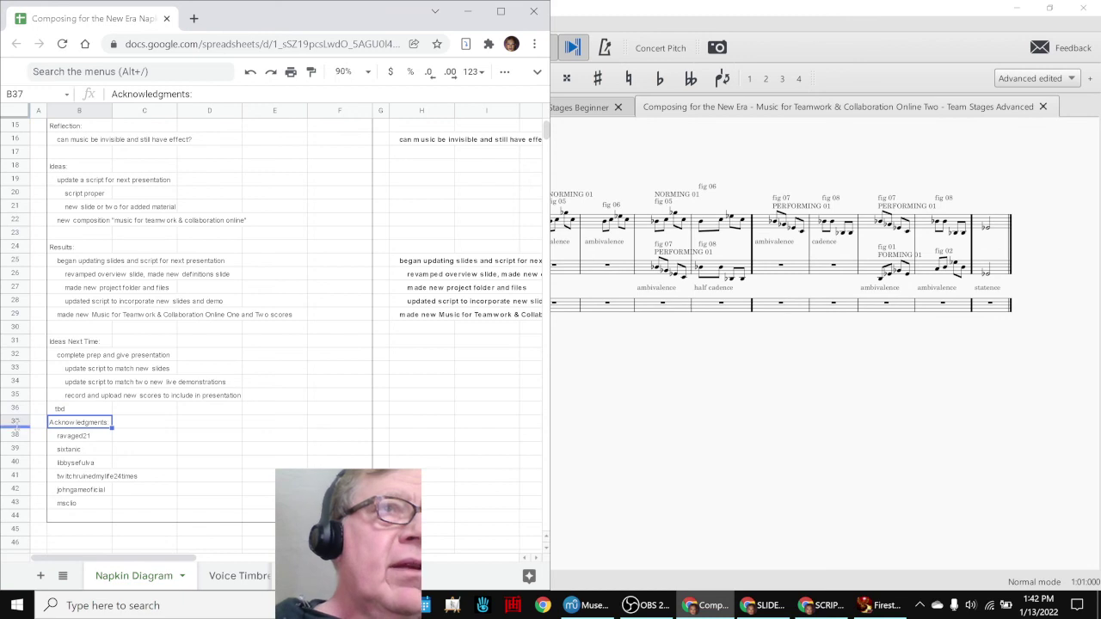
Insert an empty row above the Acknowledgments row 37
click(15, 422)
right_click(15, 423)
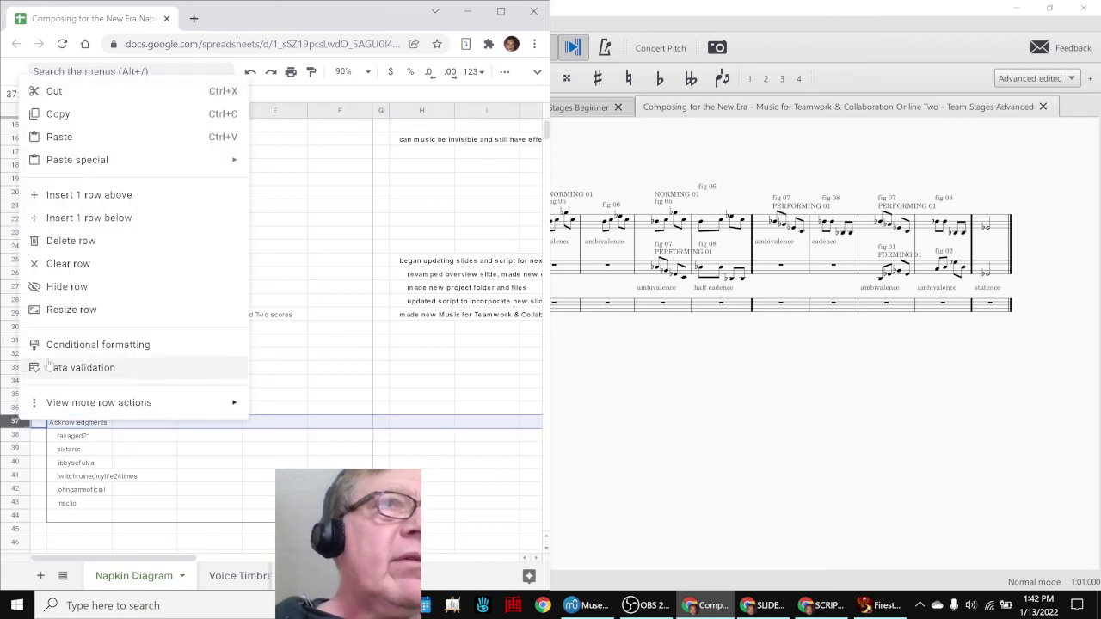
click(43, 196)
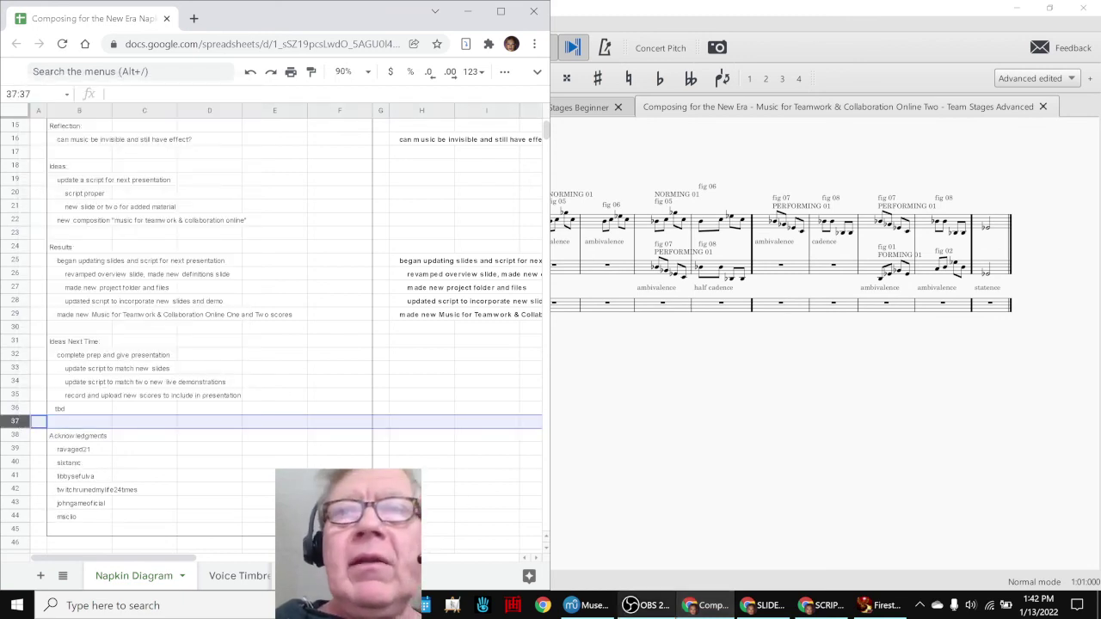
click(632, 605)
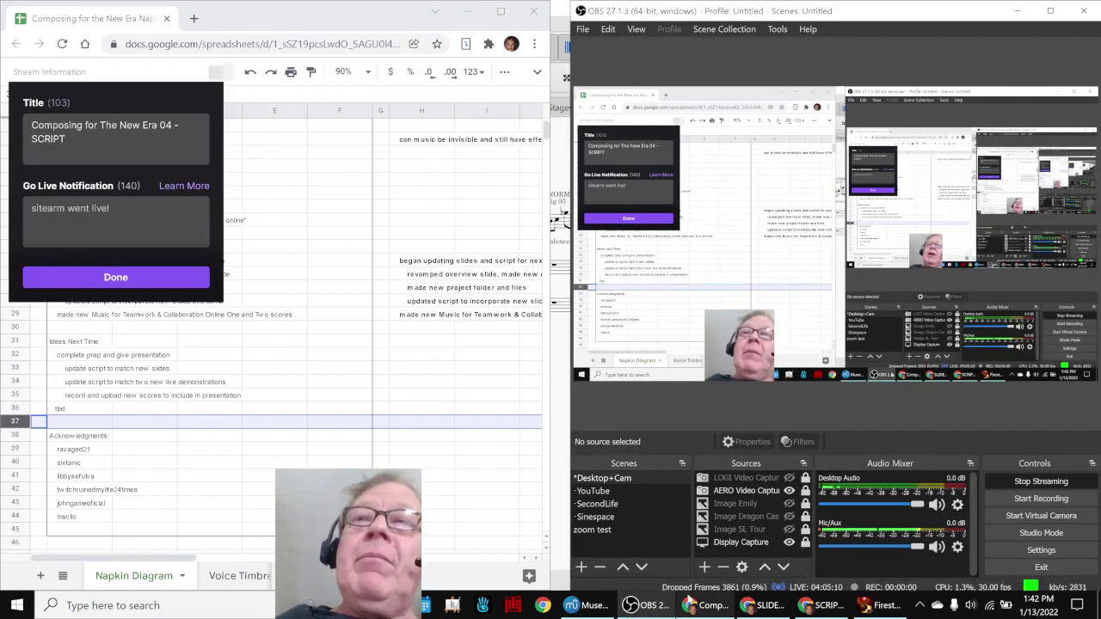